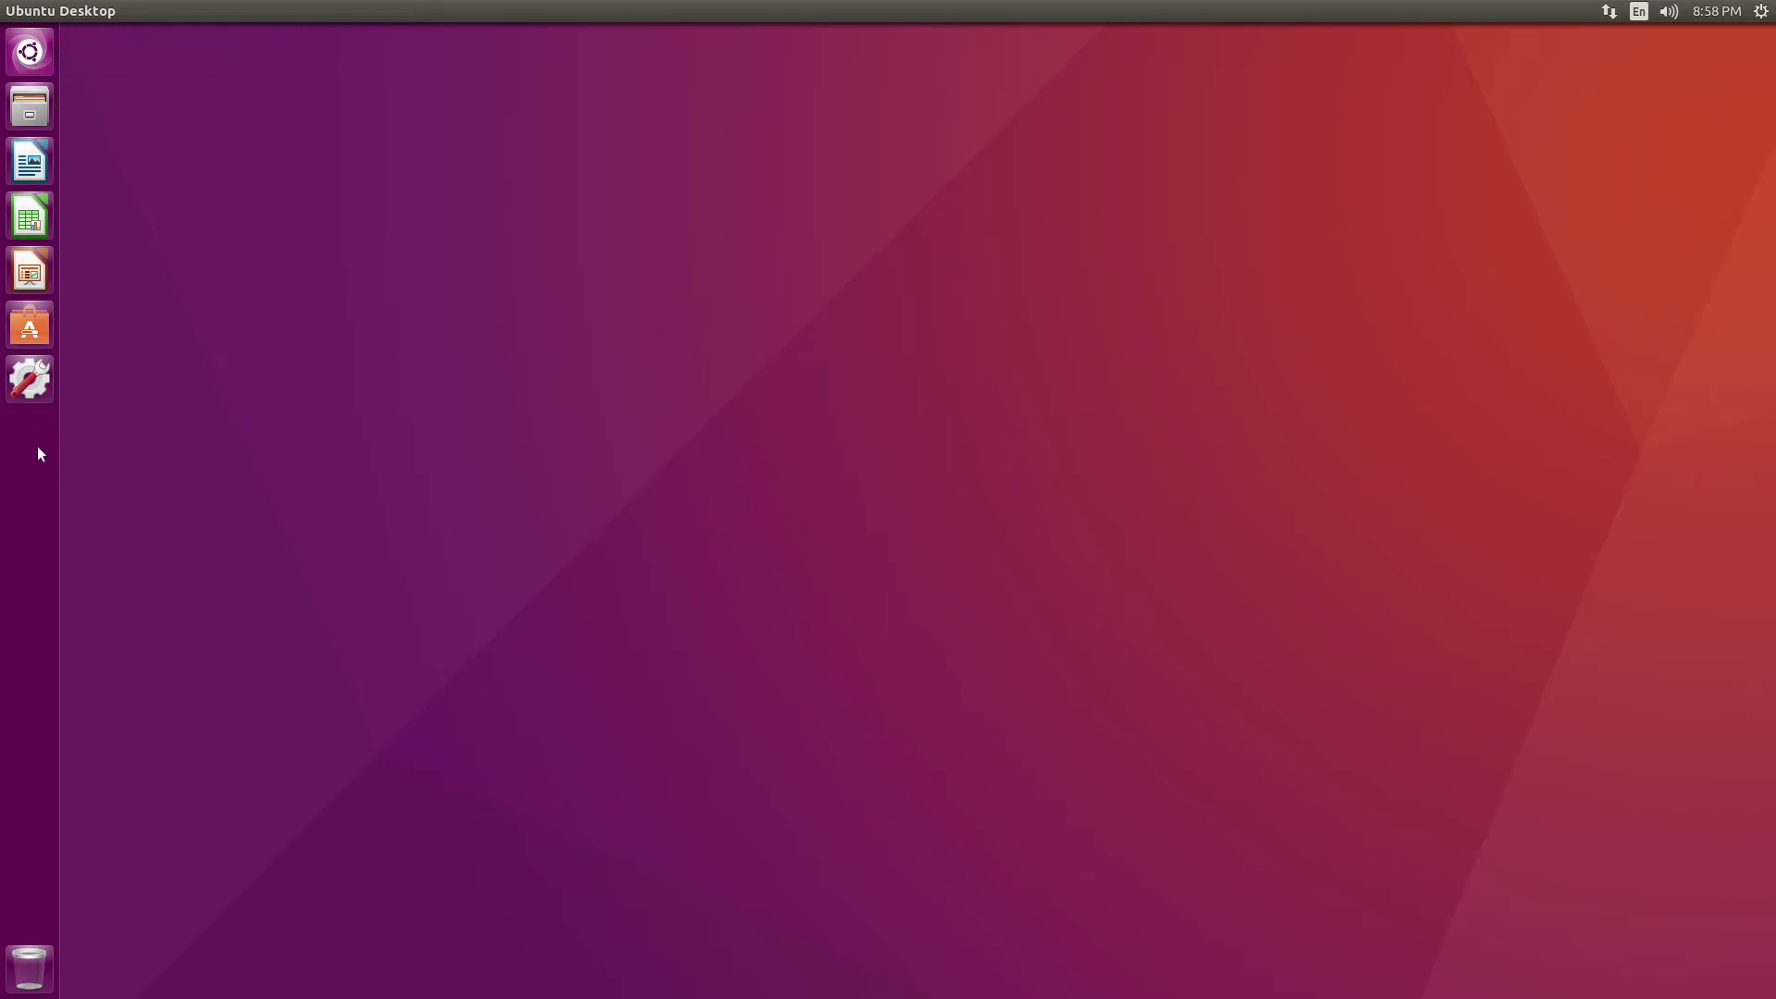
# Launch Disks from the Dash and select the 250 GB Samsung SSD at /dev/sda
pyautogui.click(30, 51)
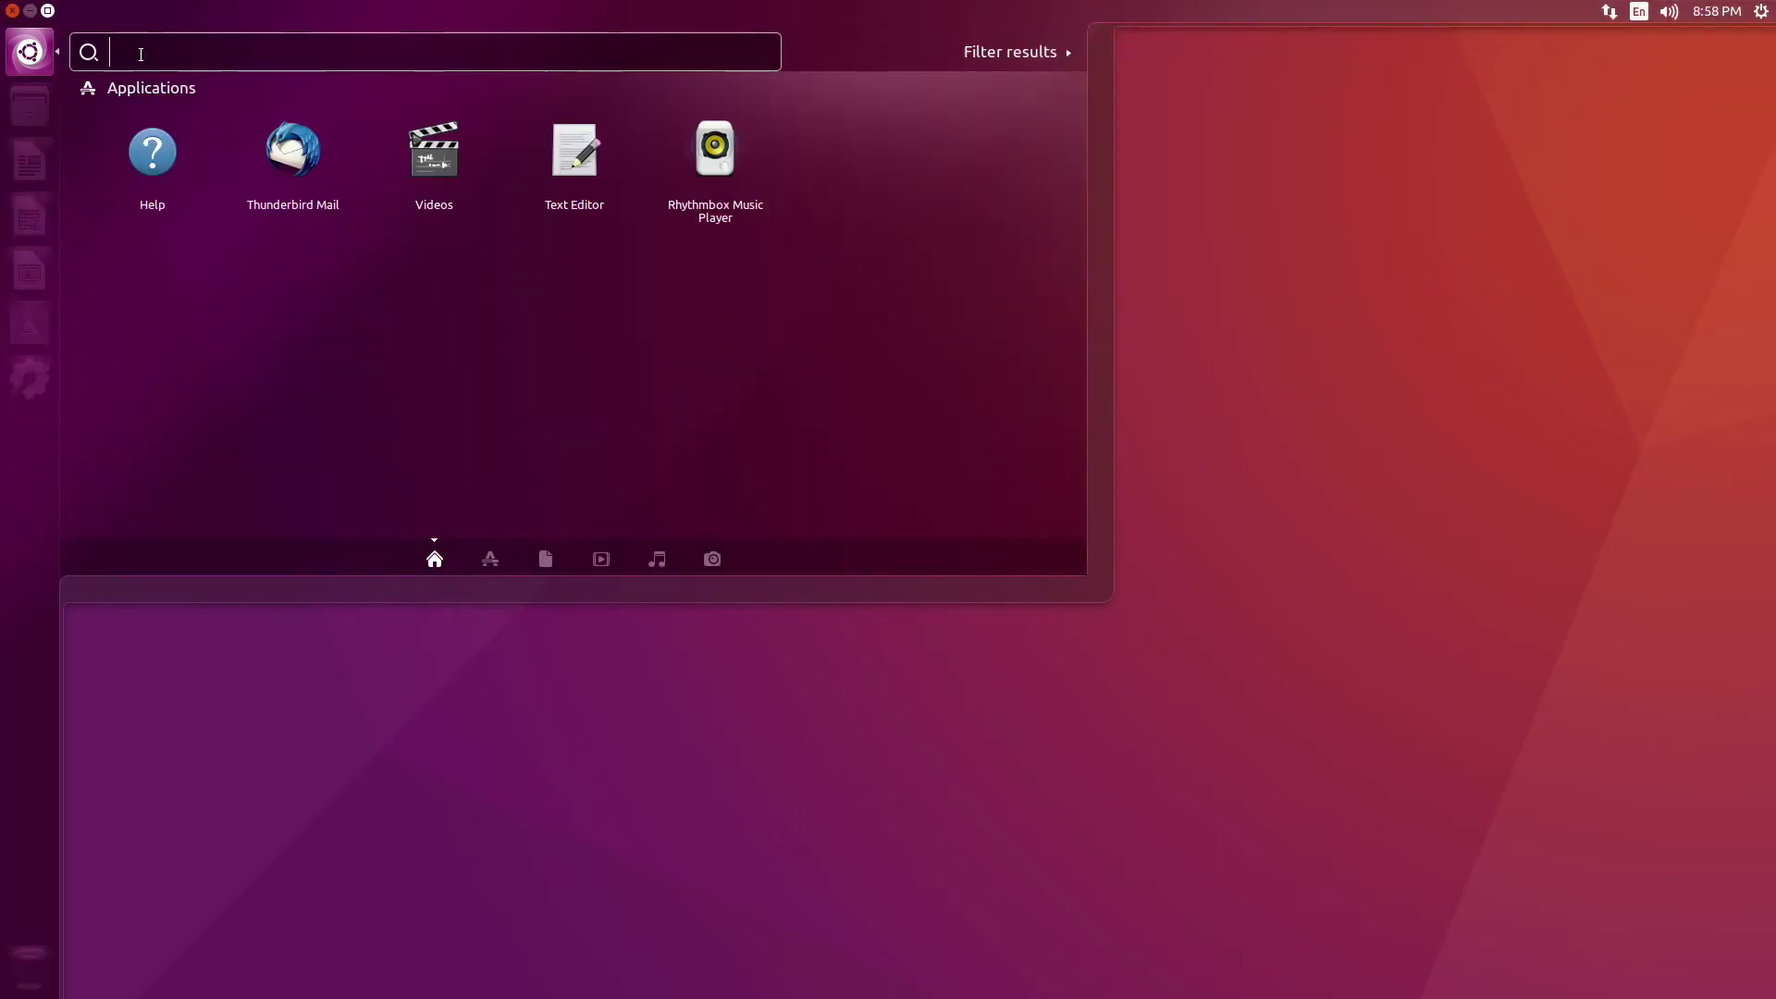
pyautogui.write('Dis')
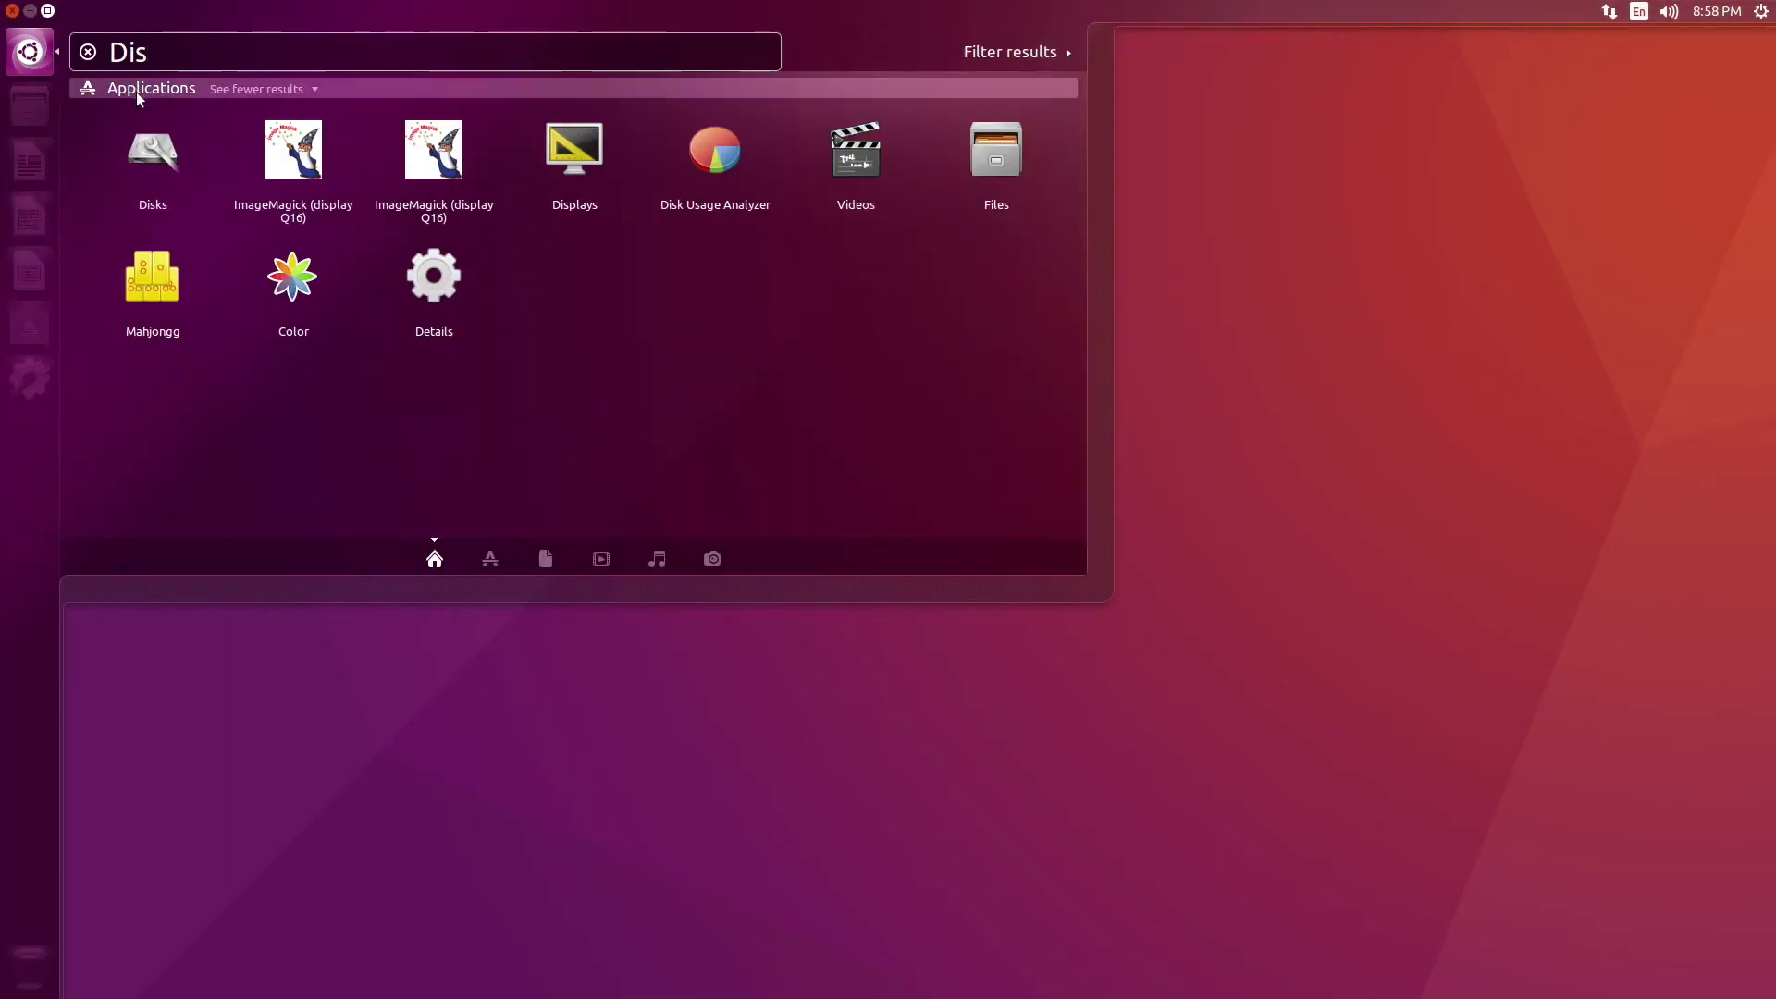
pyautogui.click(155, 135)
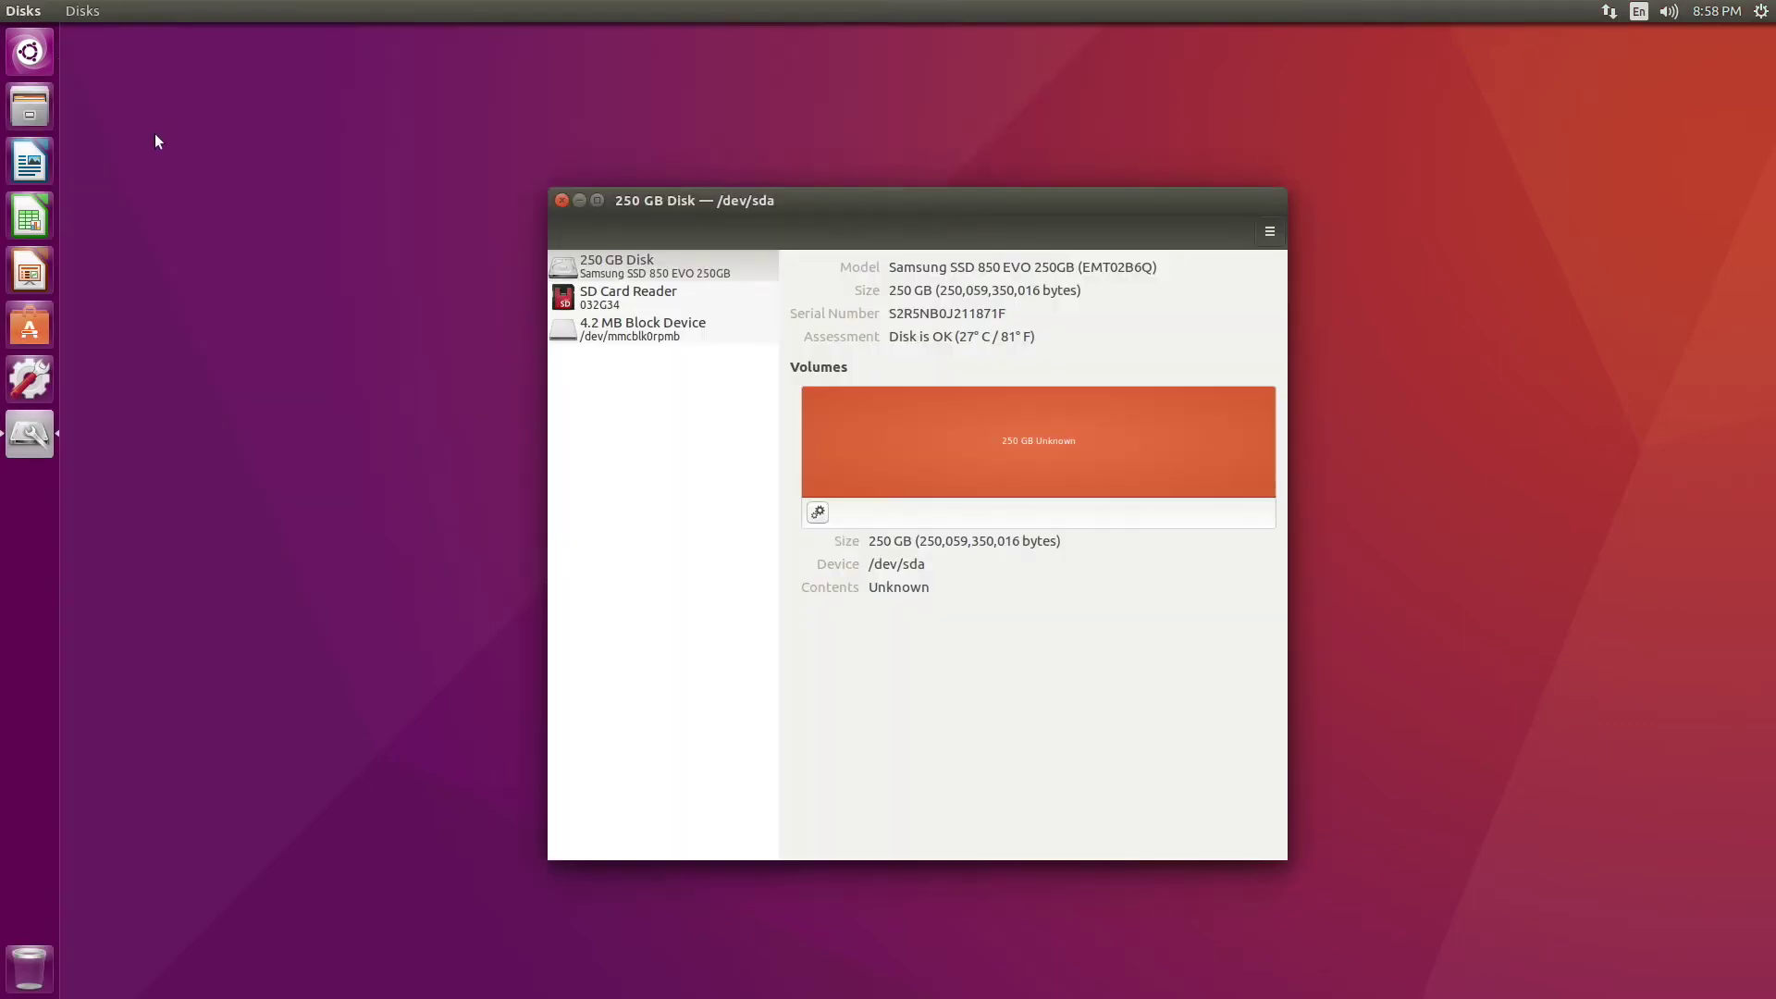
pyautogui.moveTo(686, 200); pyautogui.dragTo(601, 102)
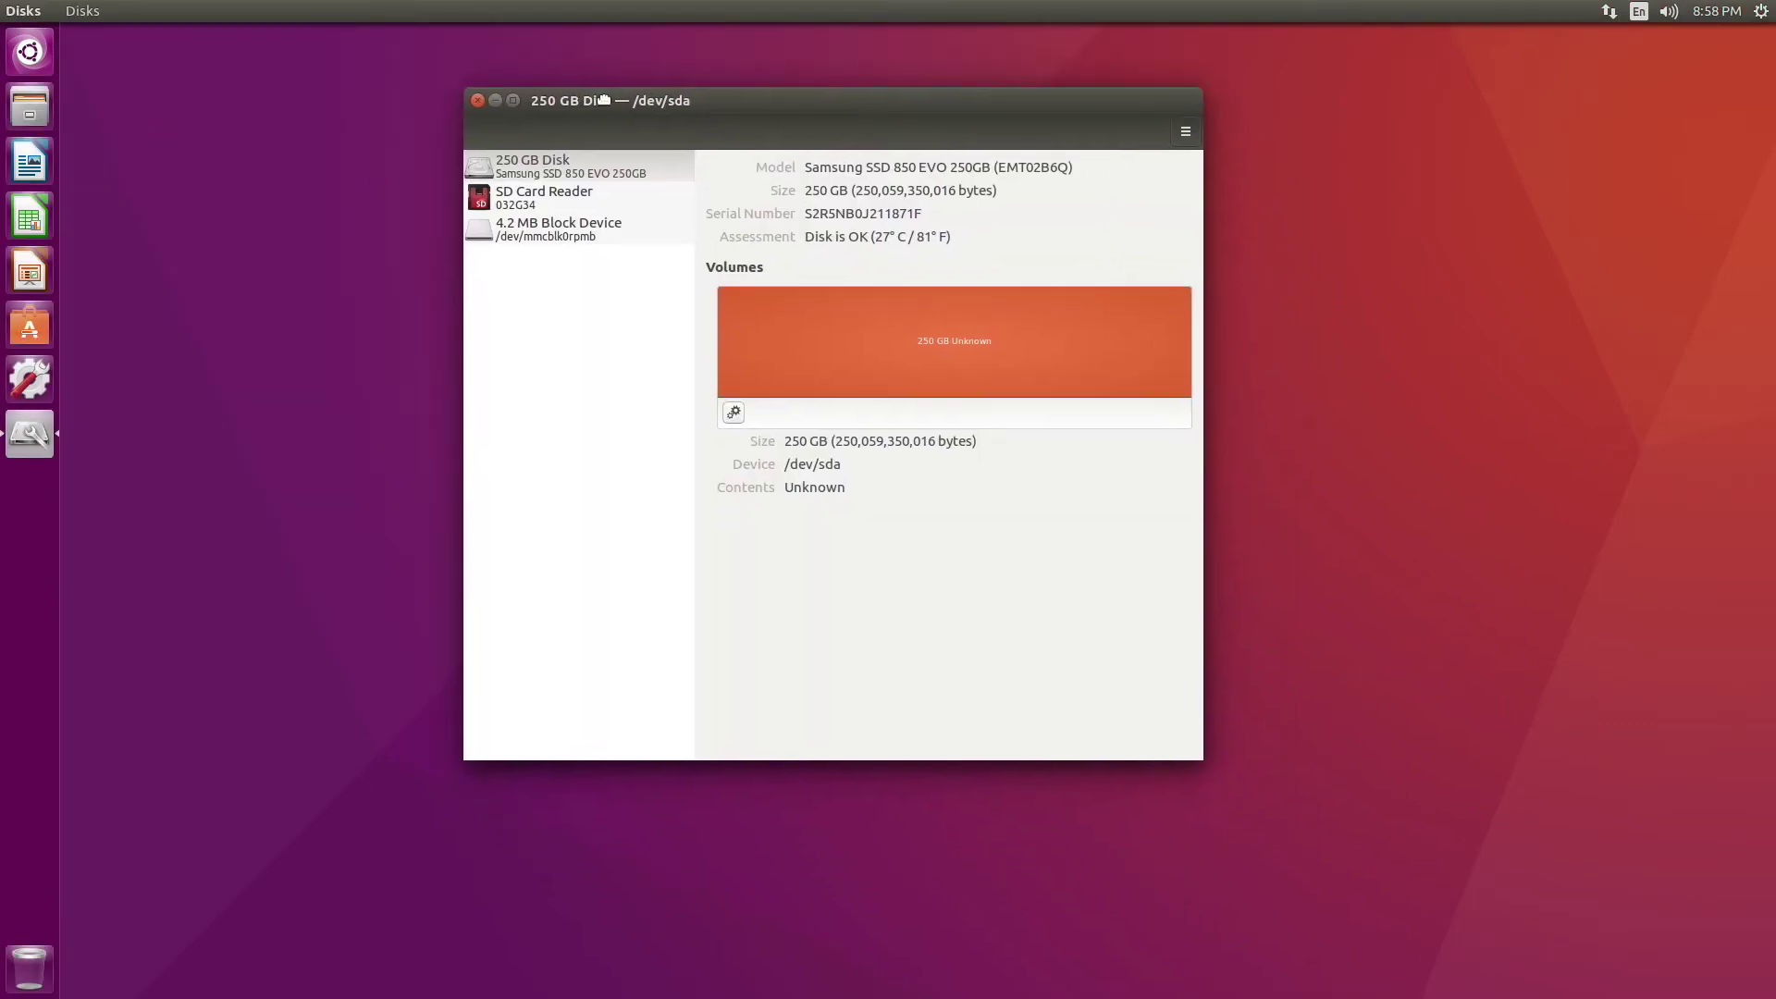
pyautogui.click(534, 160)
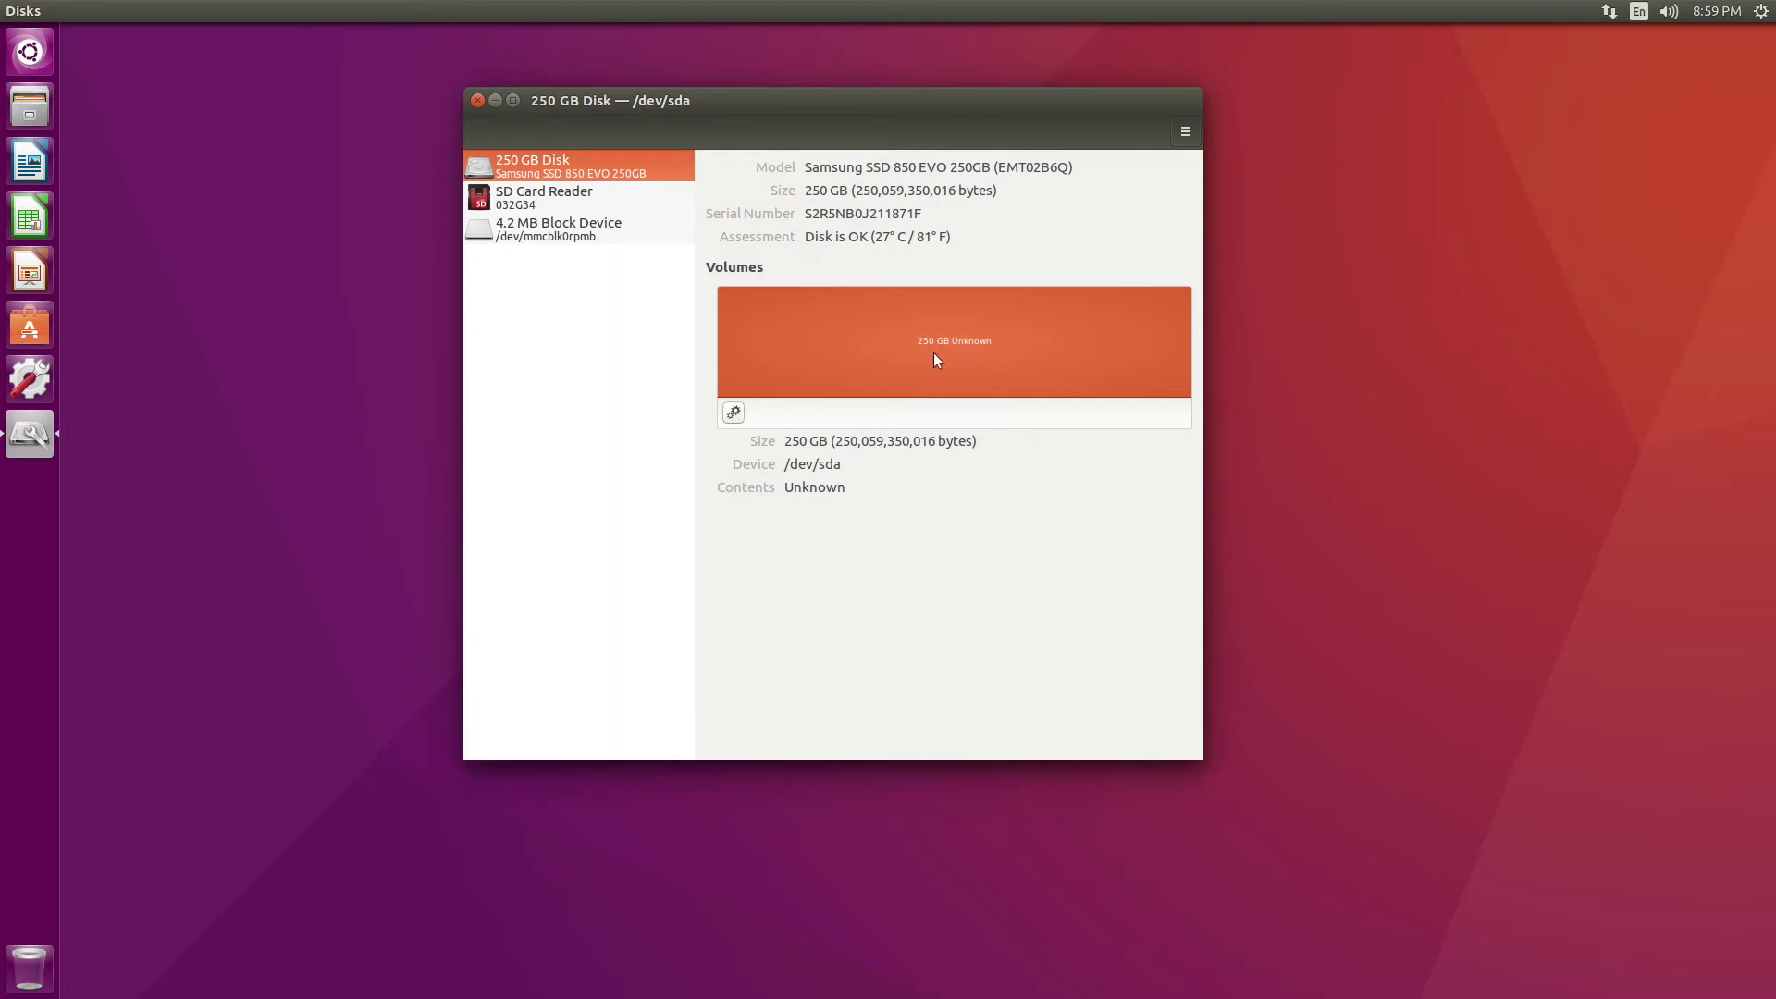
# Set up a quick Ext4 format of the 250 GB volume named JetsonSSD-250
pyautogui.click(734, 412)
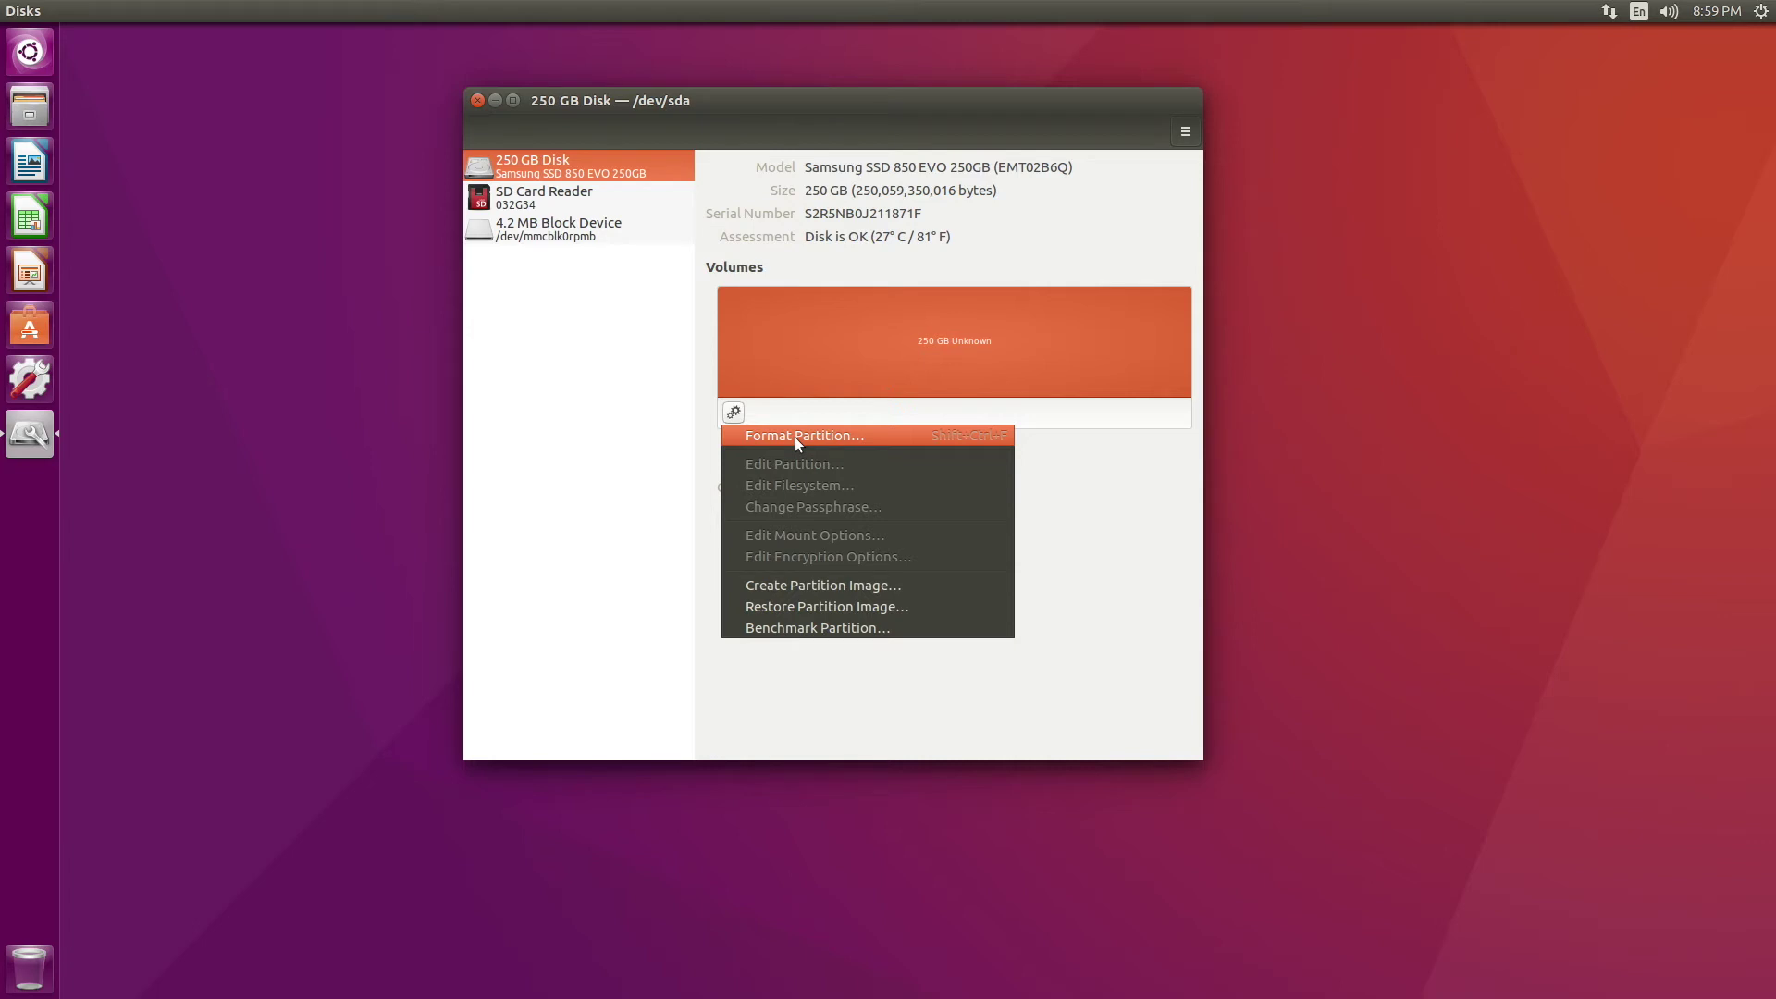
pyautogui.click(796, 437)
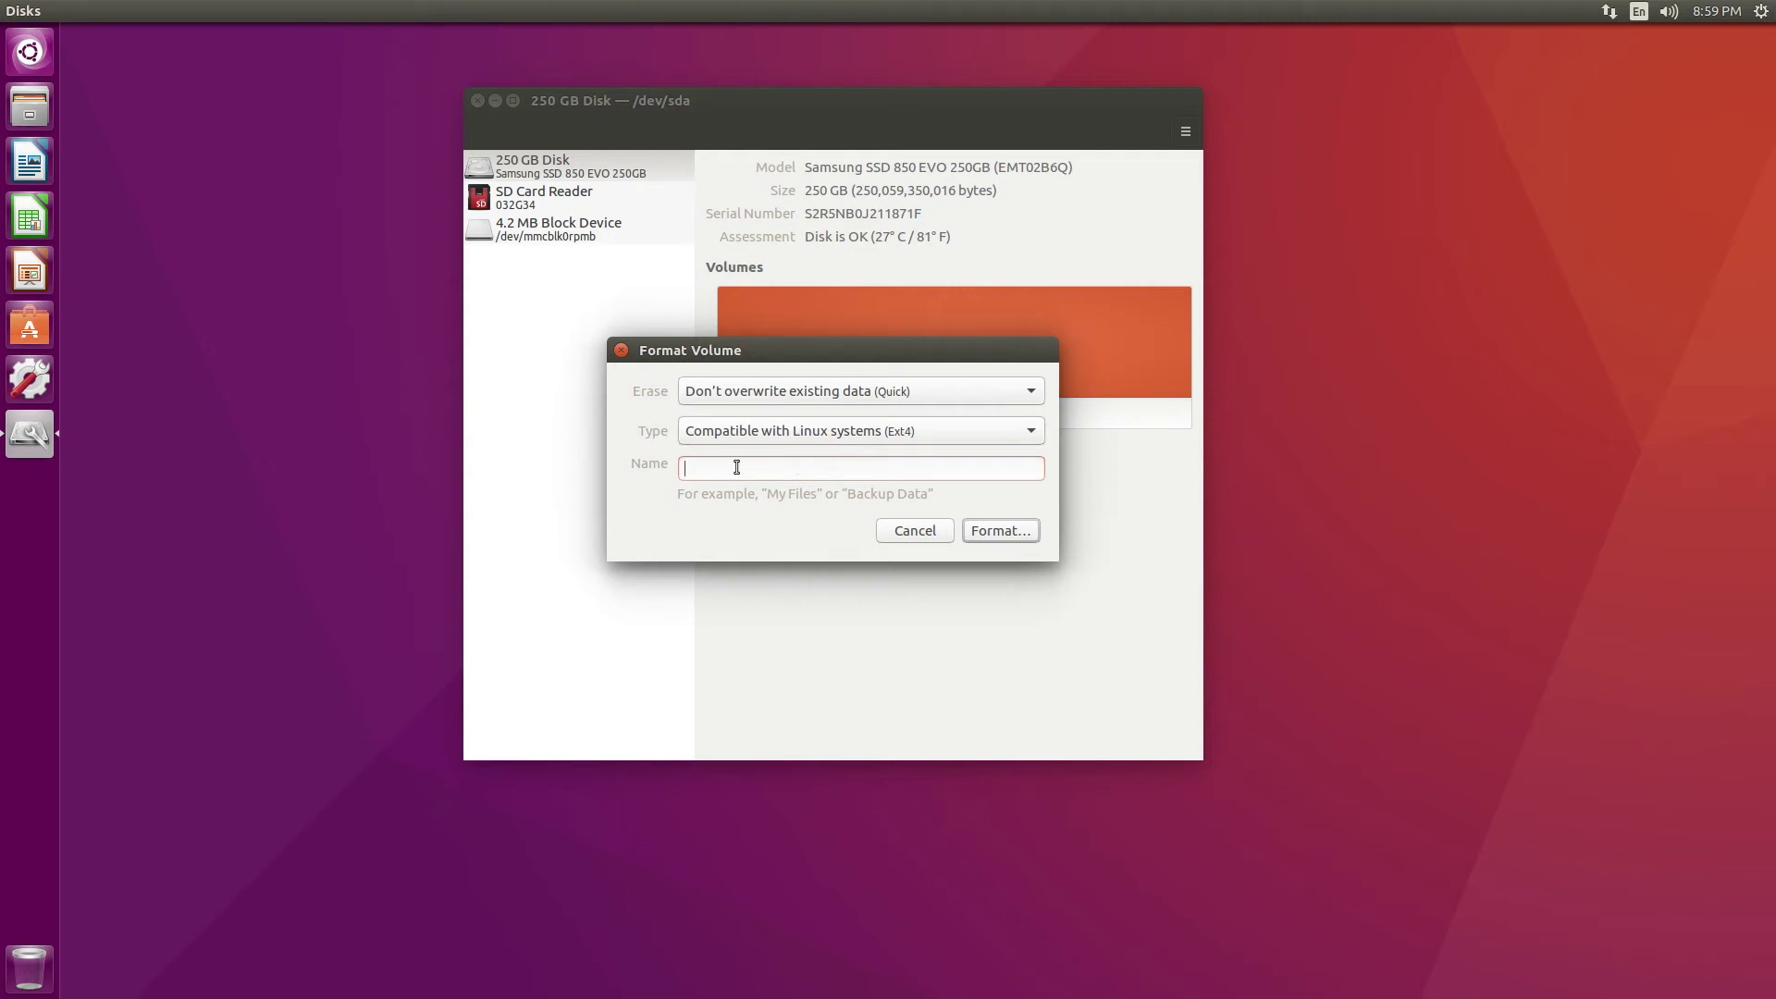
pyautogui.write('JetsonSSD-250')
pyautogui.click(1007, 533)
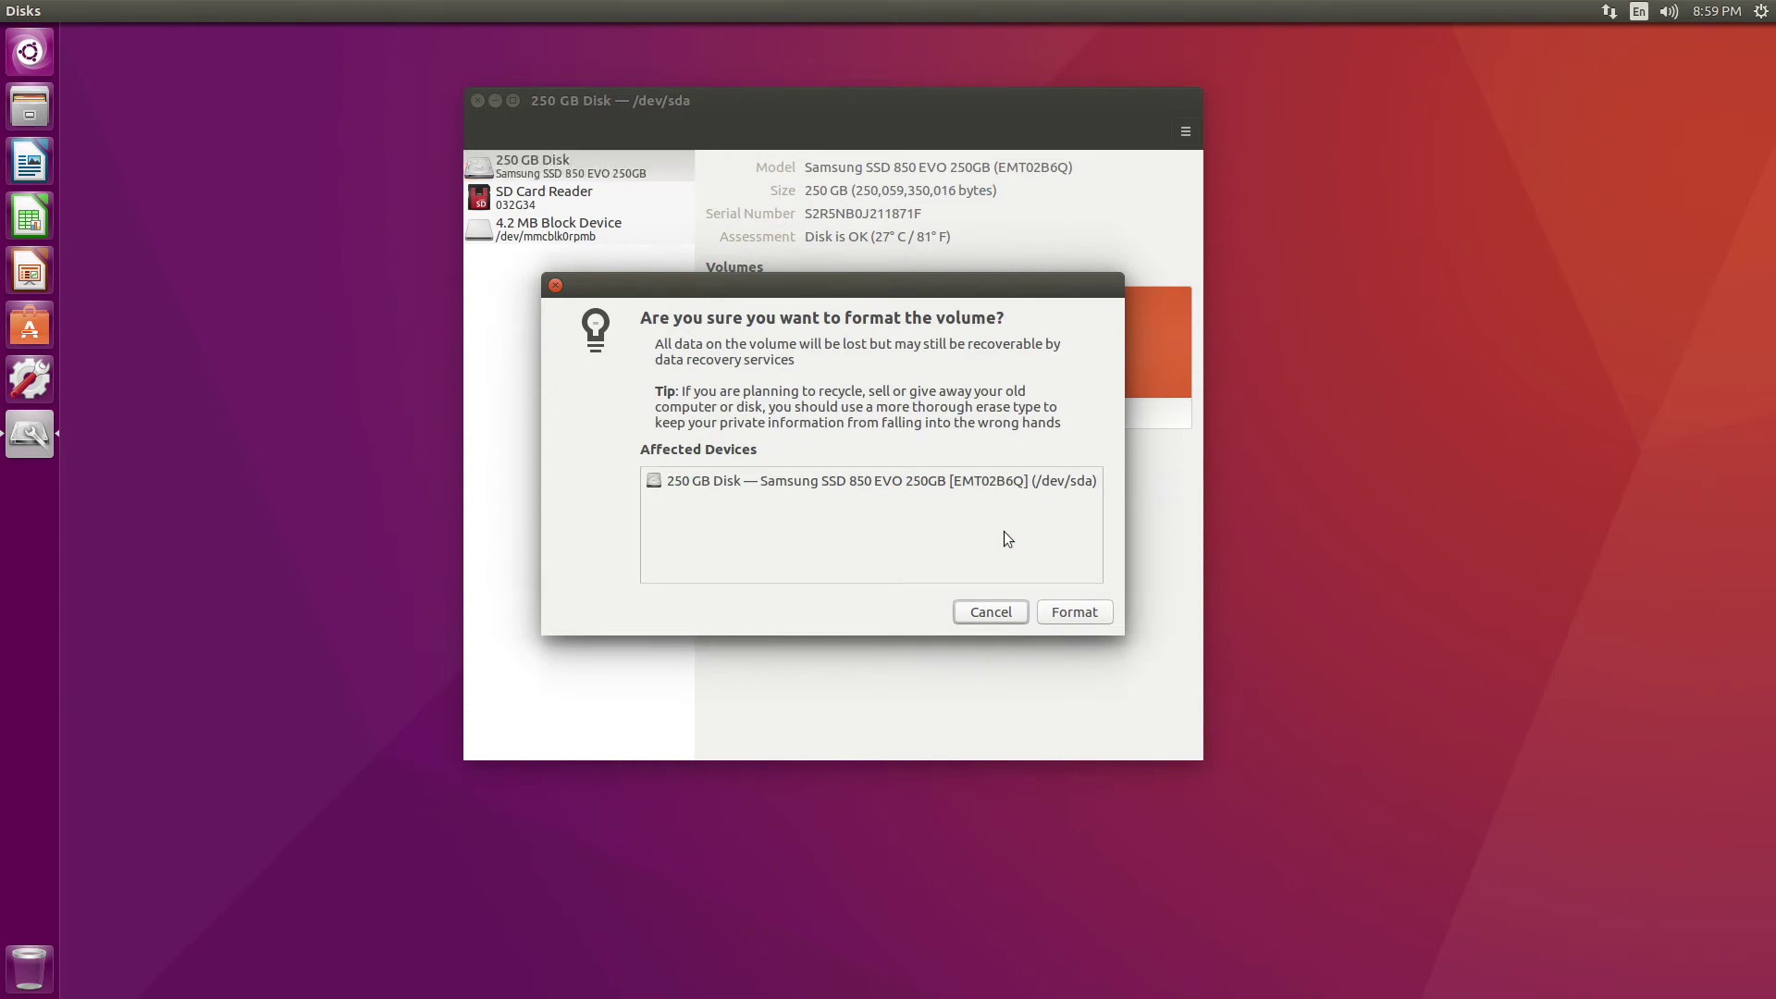
# Confirm erasing the volume and authorize the Ext4 format with the account password
pyautogui.click(1060, 614)
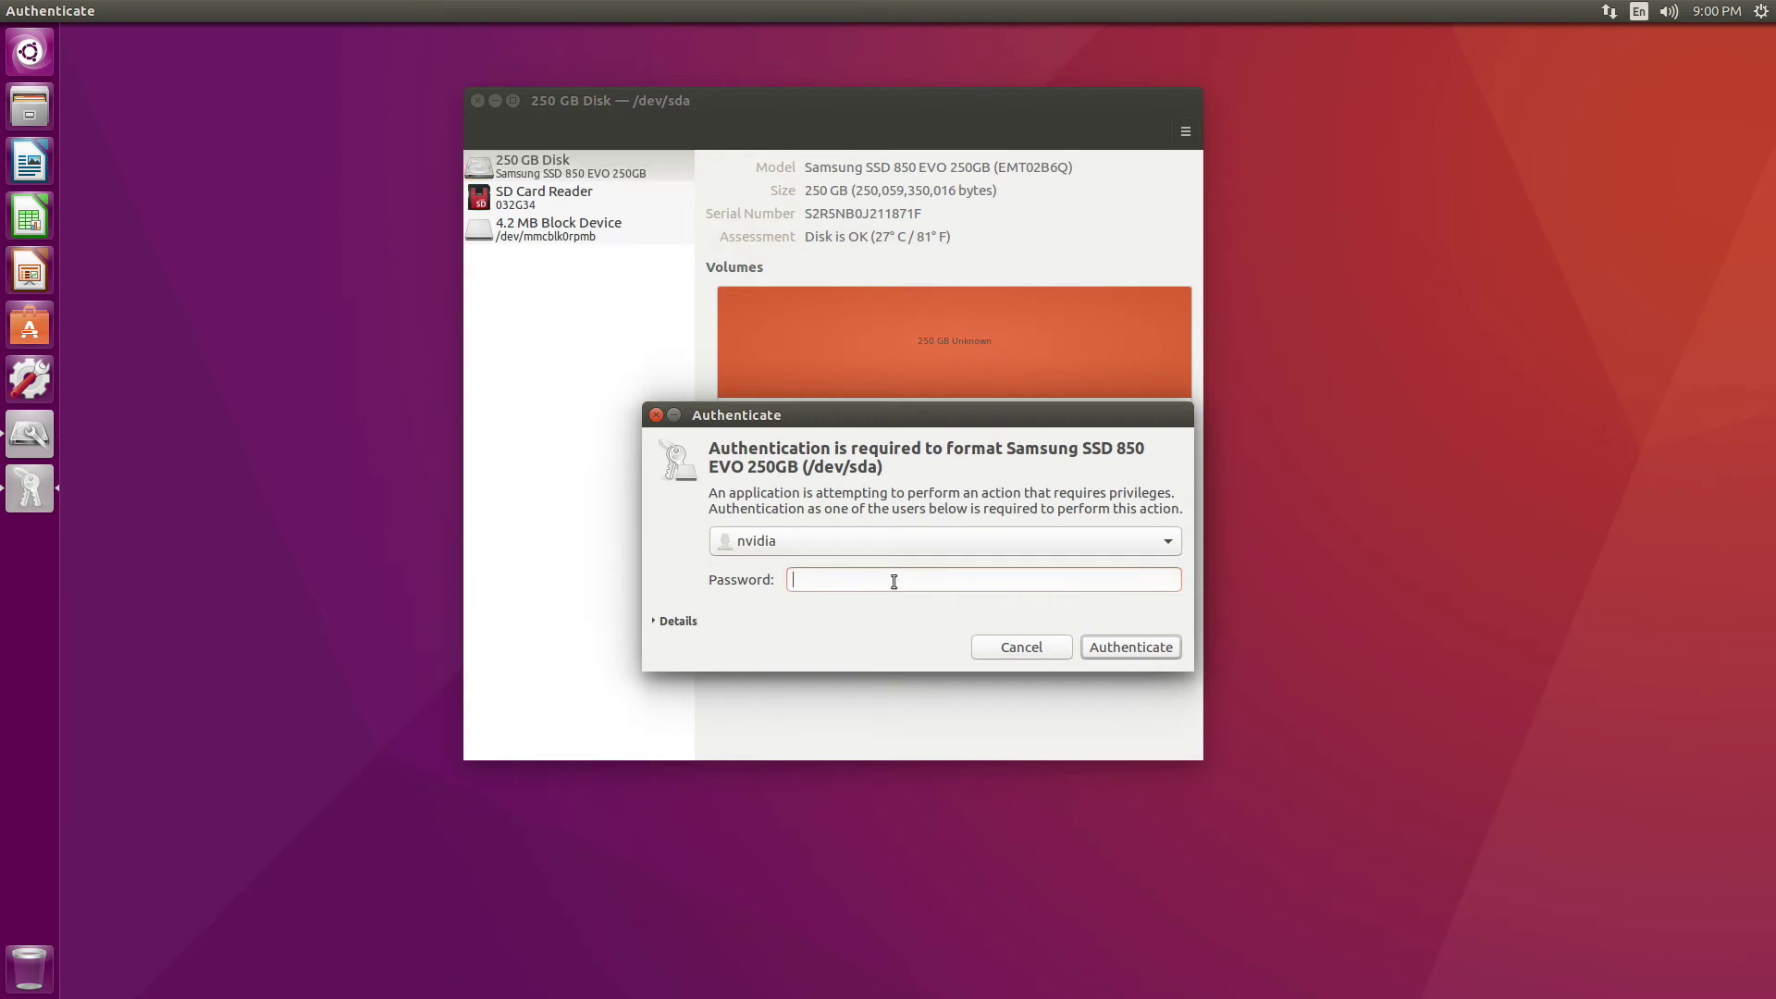
pyautogui.write('nvidia')
pyautogui.click(1115, 648)
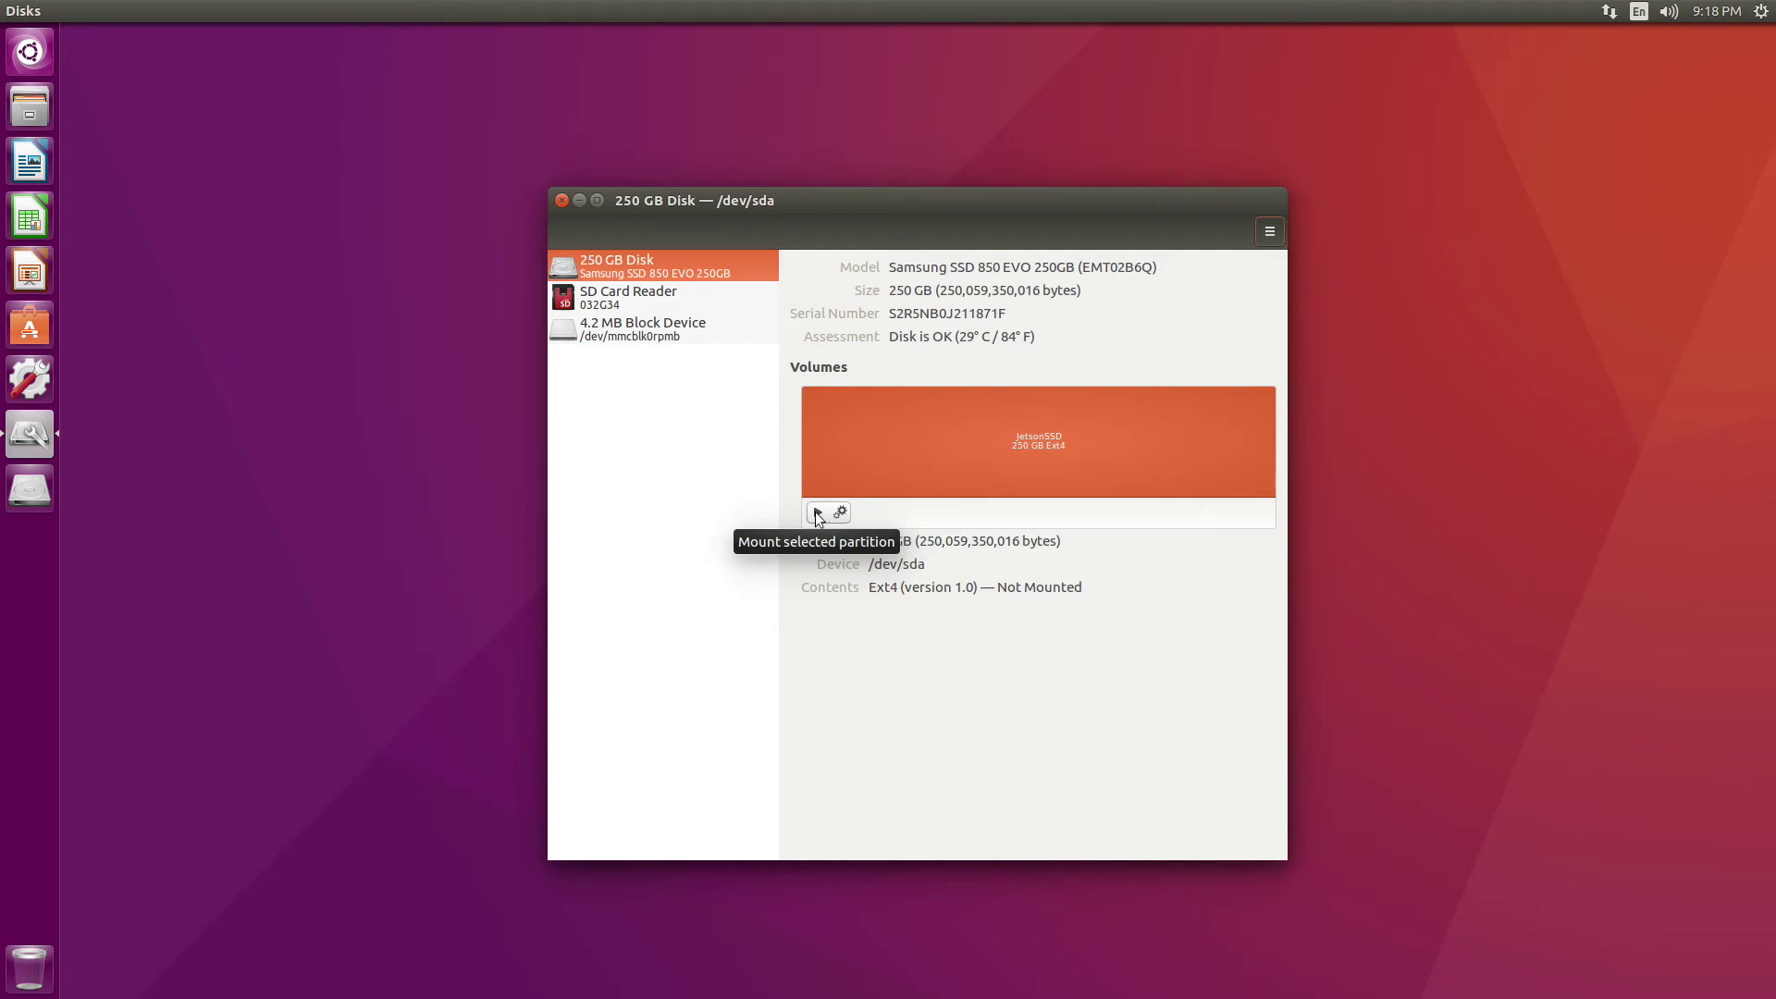
# Launch Terminal, move its icon up the launcher, and place its window top-left
pyautogui.click(24, 45)
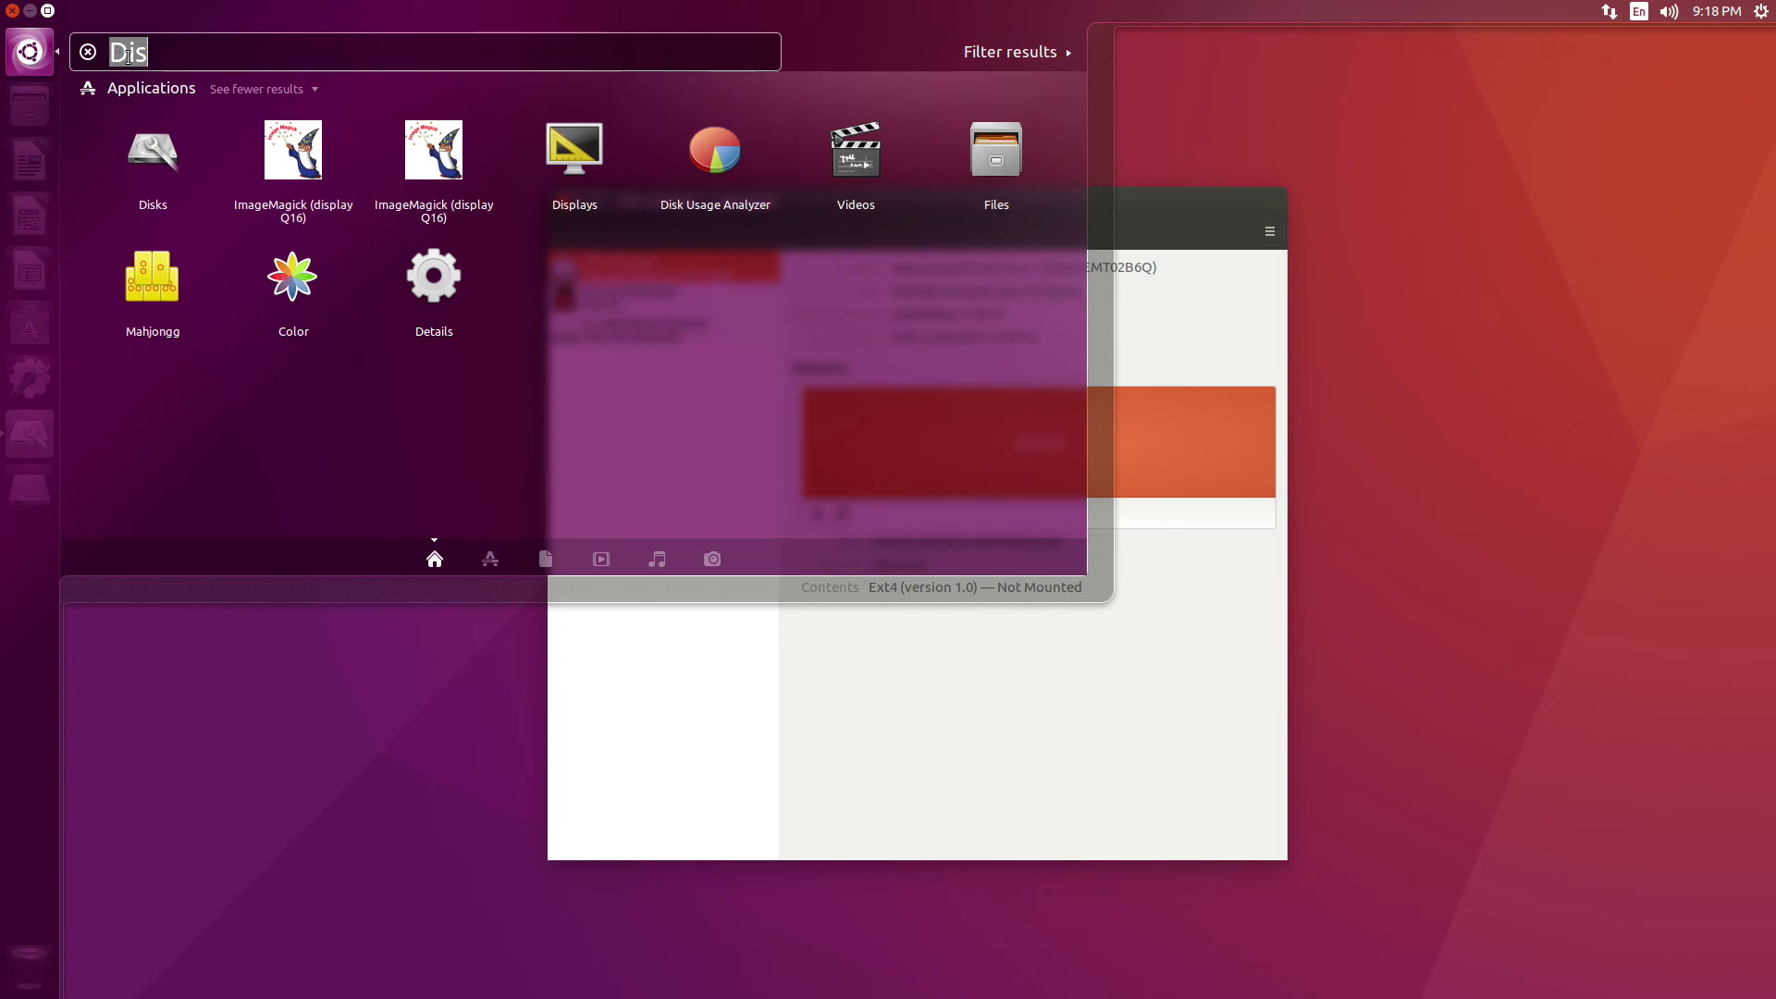
pyautogui.write('Terminal')
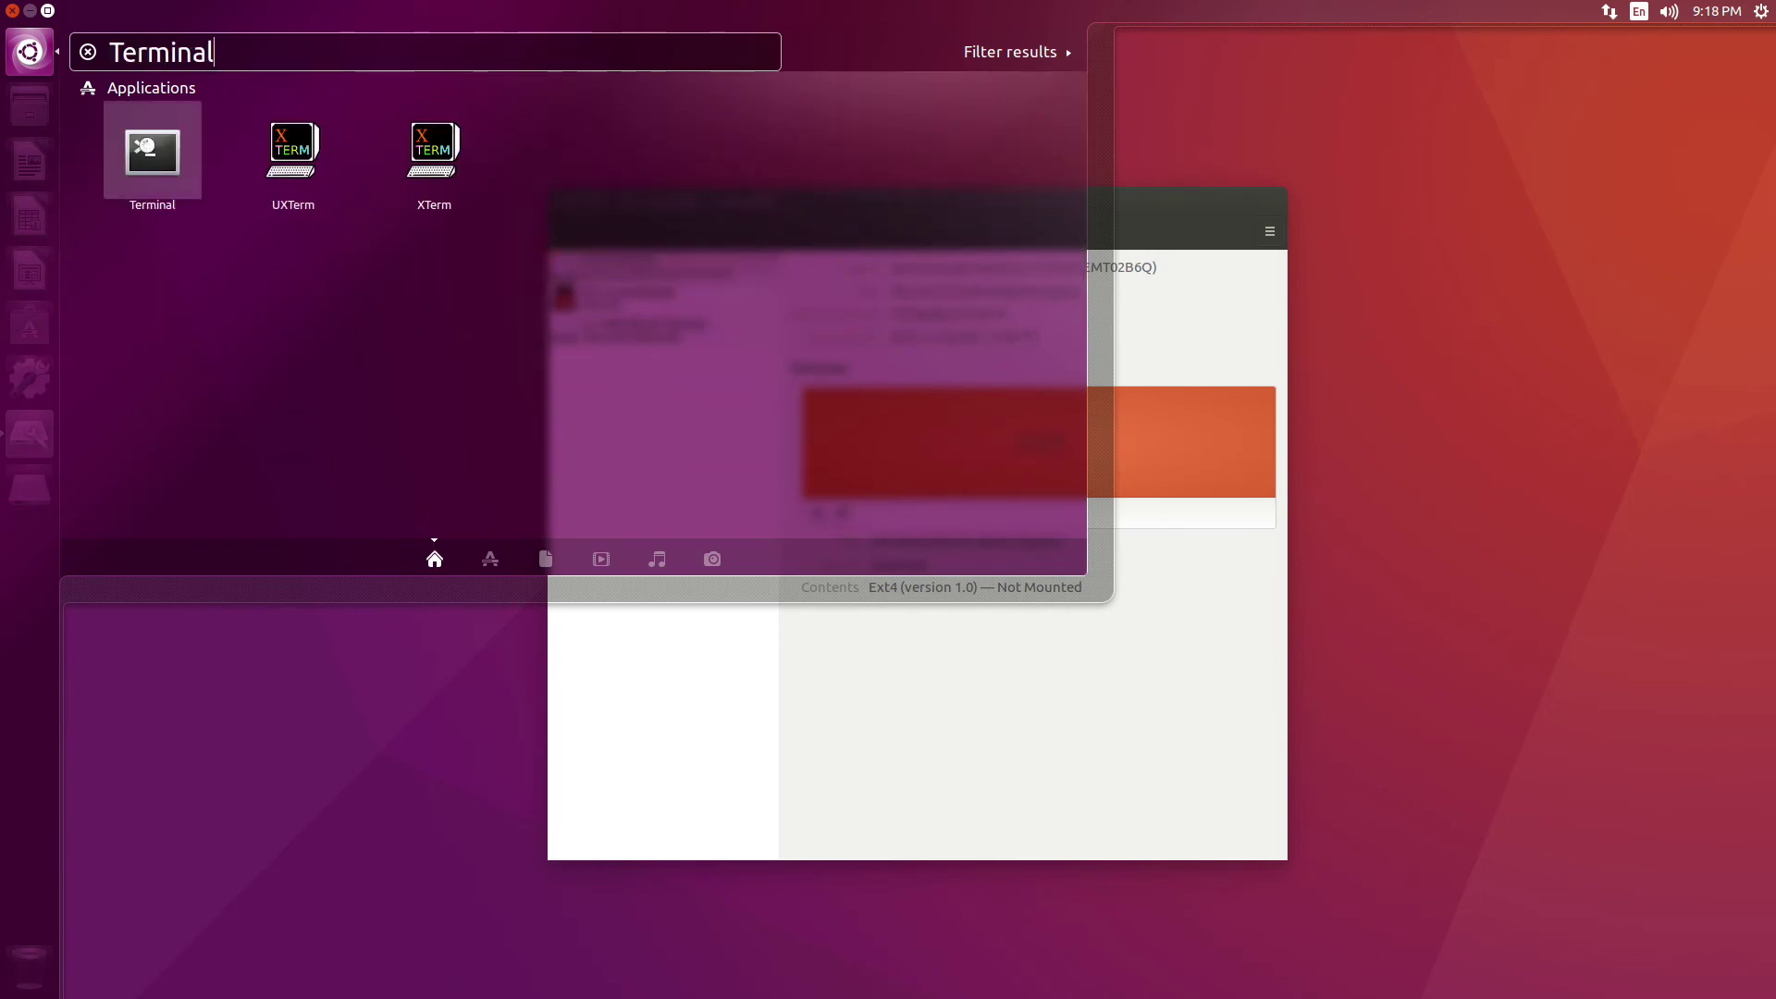
pyautogui.click(147, 145)
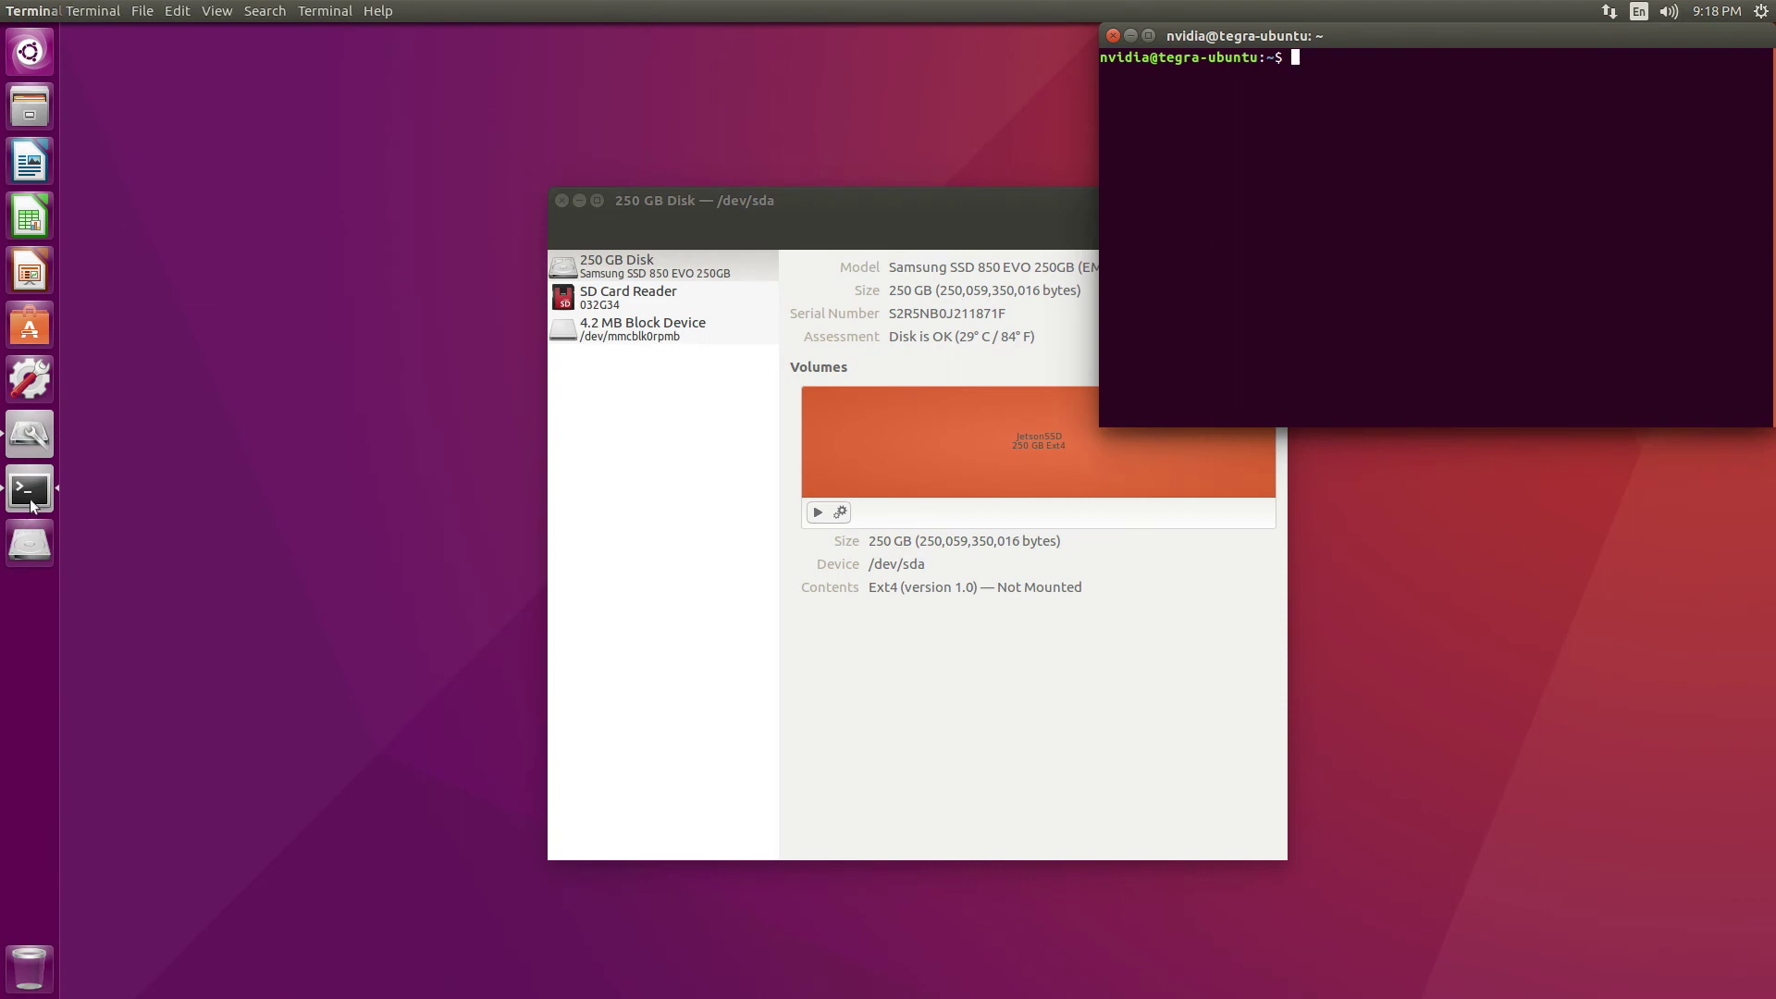
pyautogui.moveTo(32, 504); pyautogui.dragTo(31, 162)
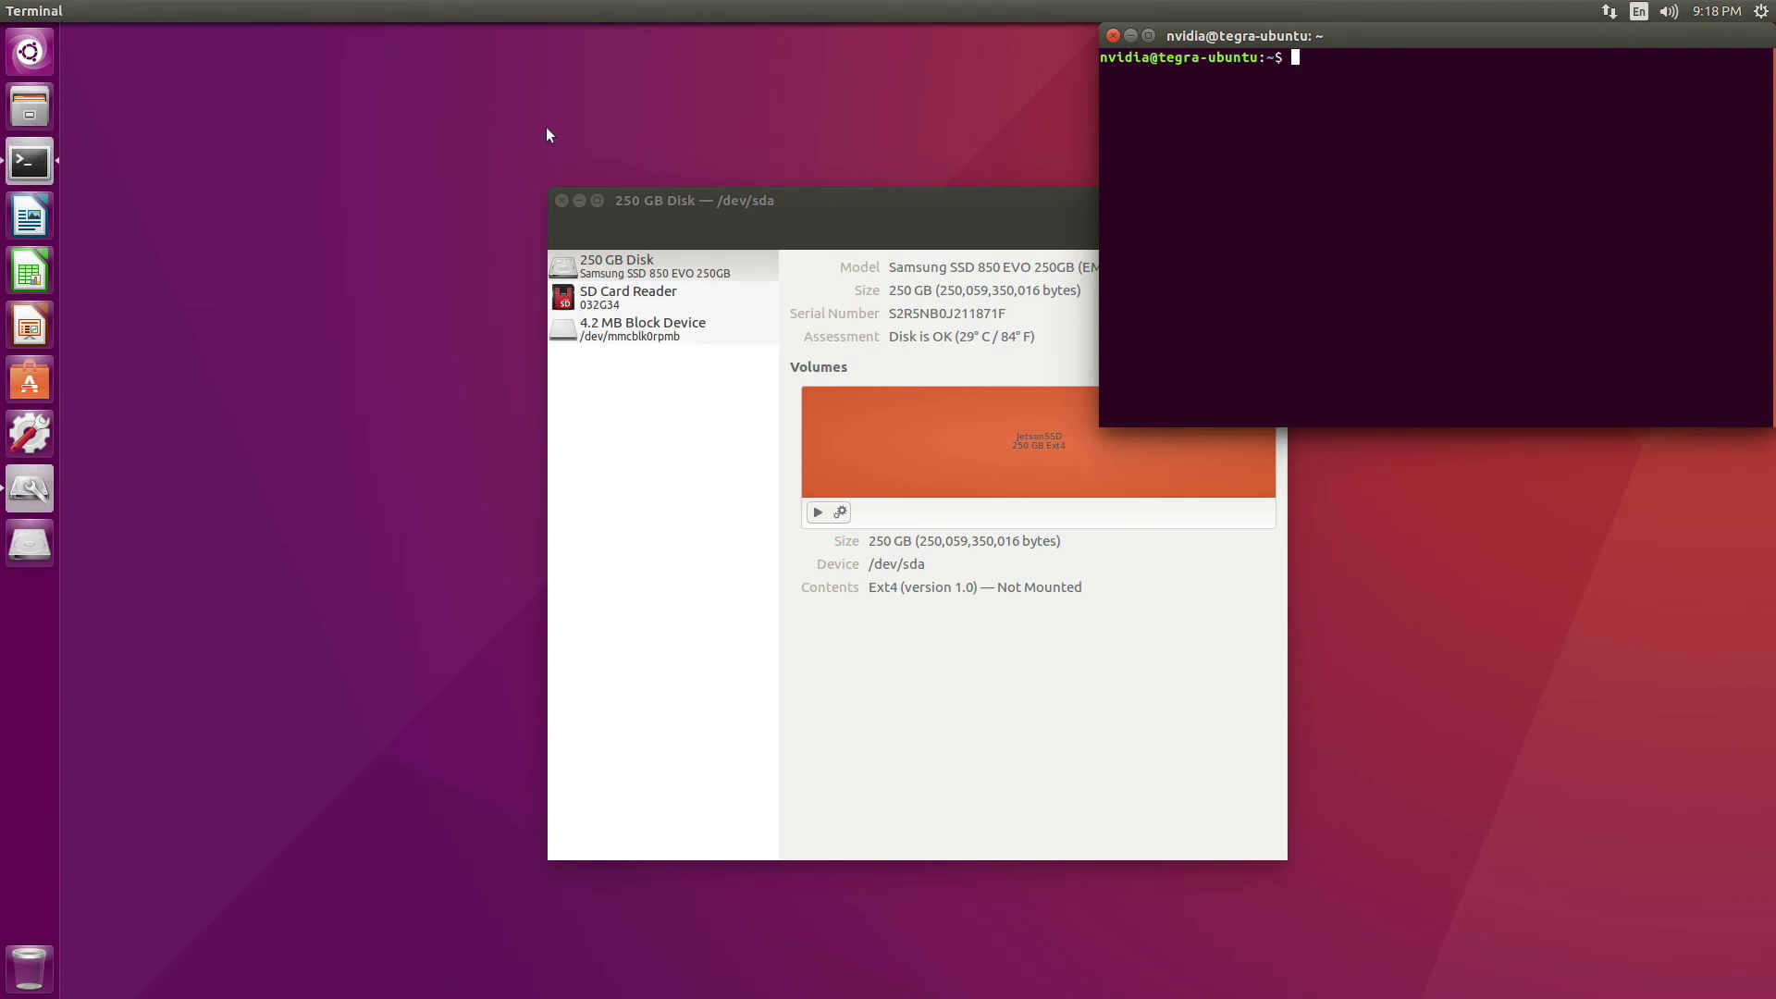
pyautogui.moveTo(1305, 35); pyautogui.dragTo(291, 59)
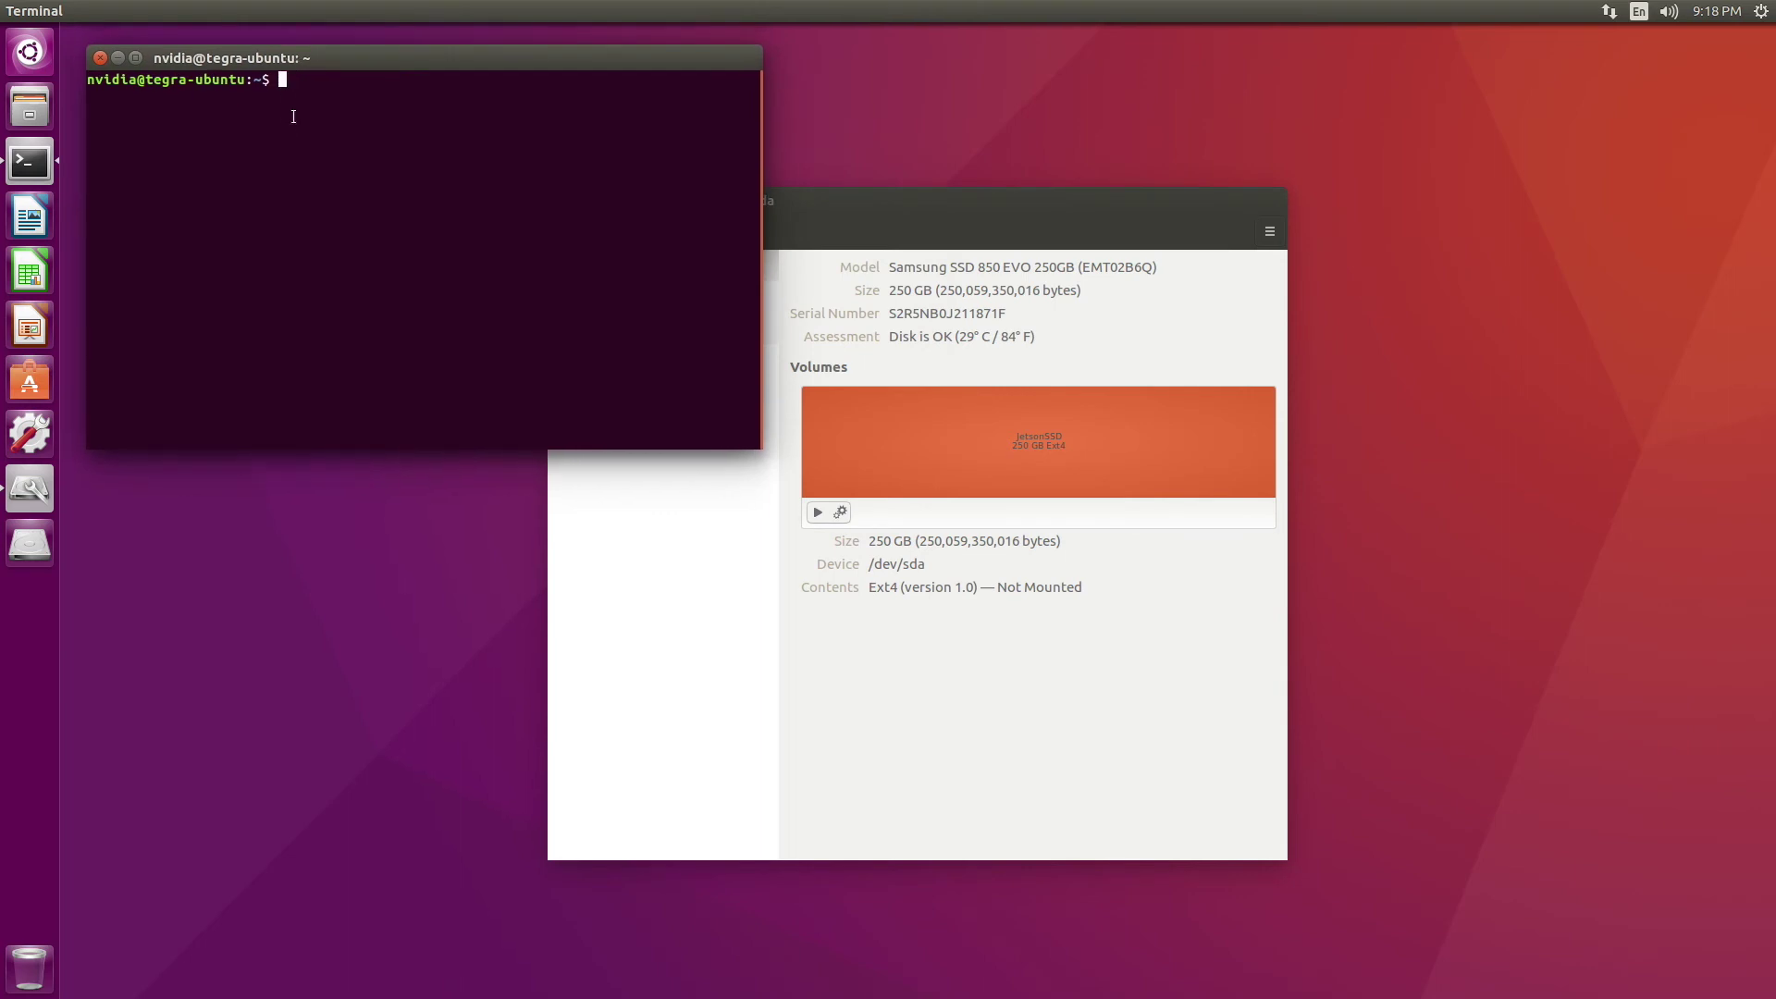
# Run 'sudo parted /dev/sda mklabel gpt', enter the sudo password, and answer Yes
pyautogui.write('sudo part')
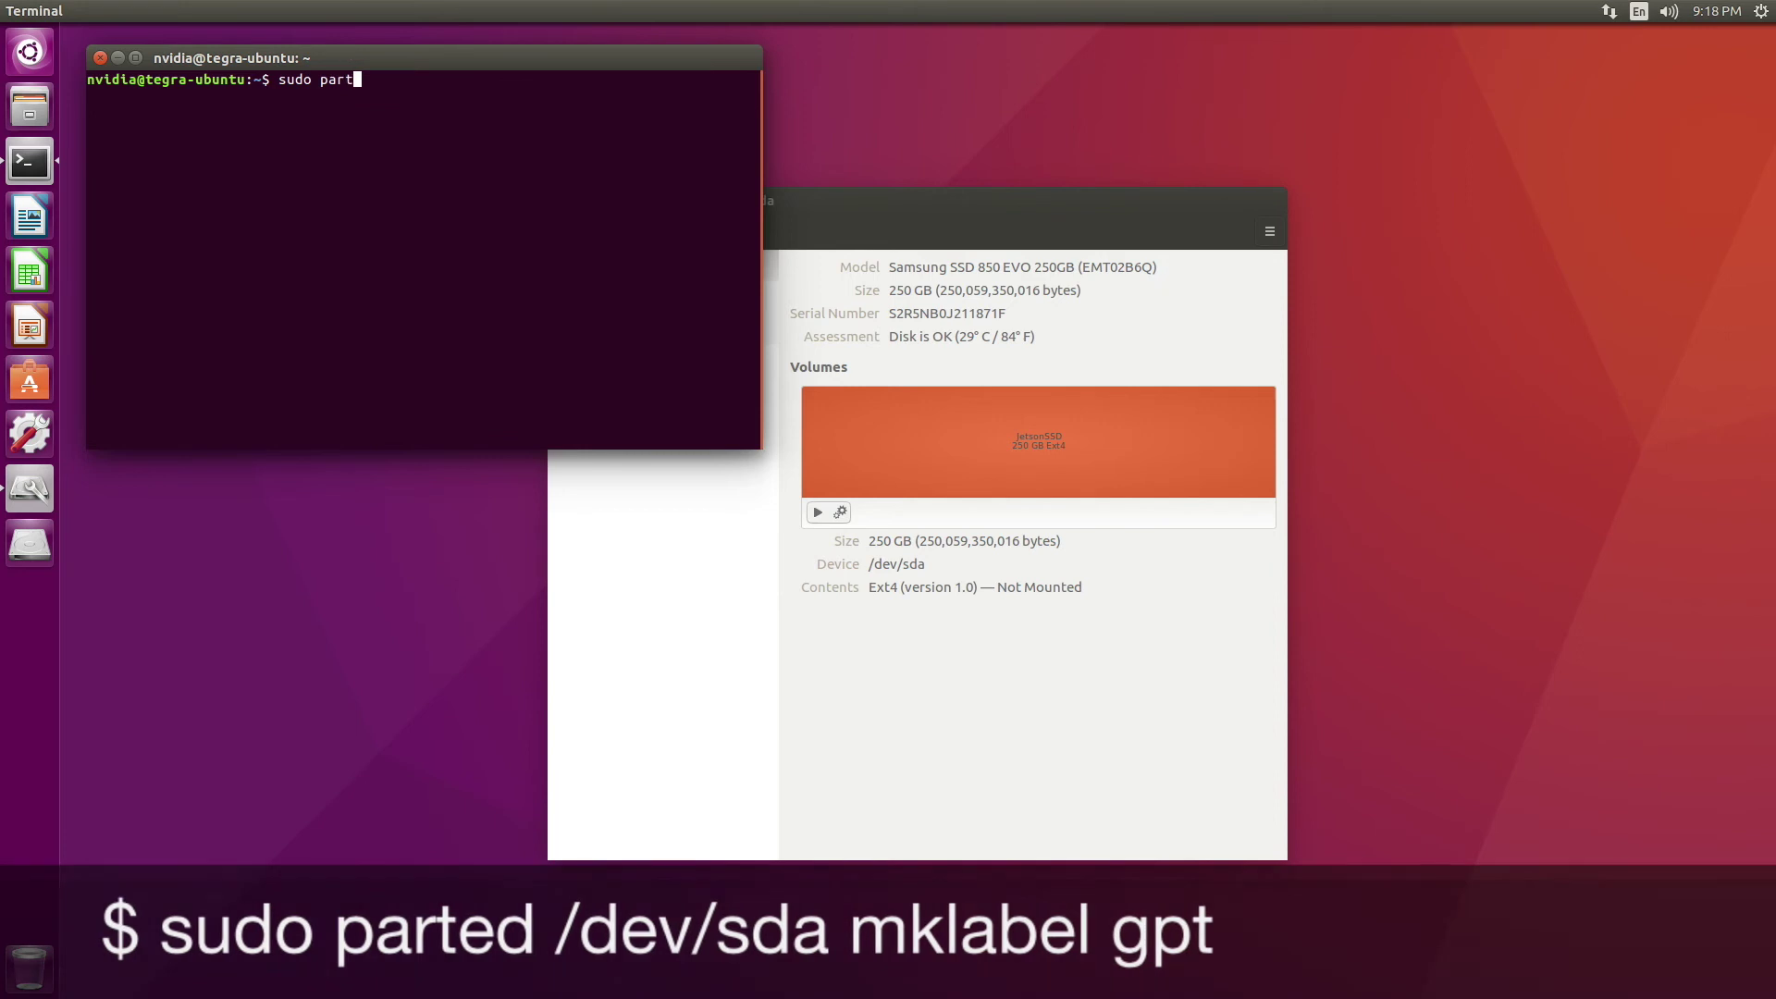
pyautogui.write('ed /dev/sda')
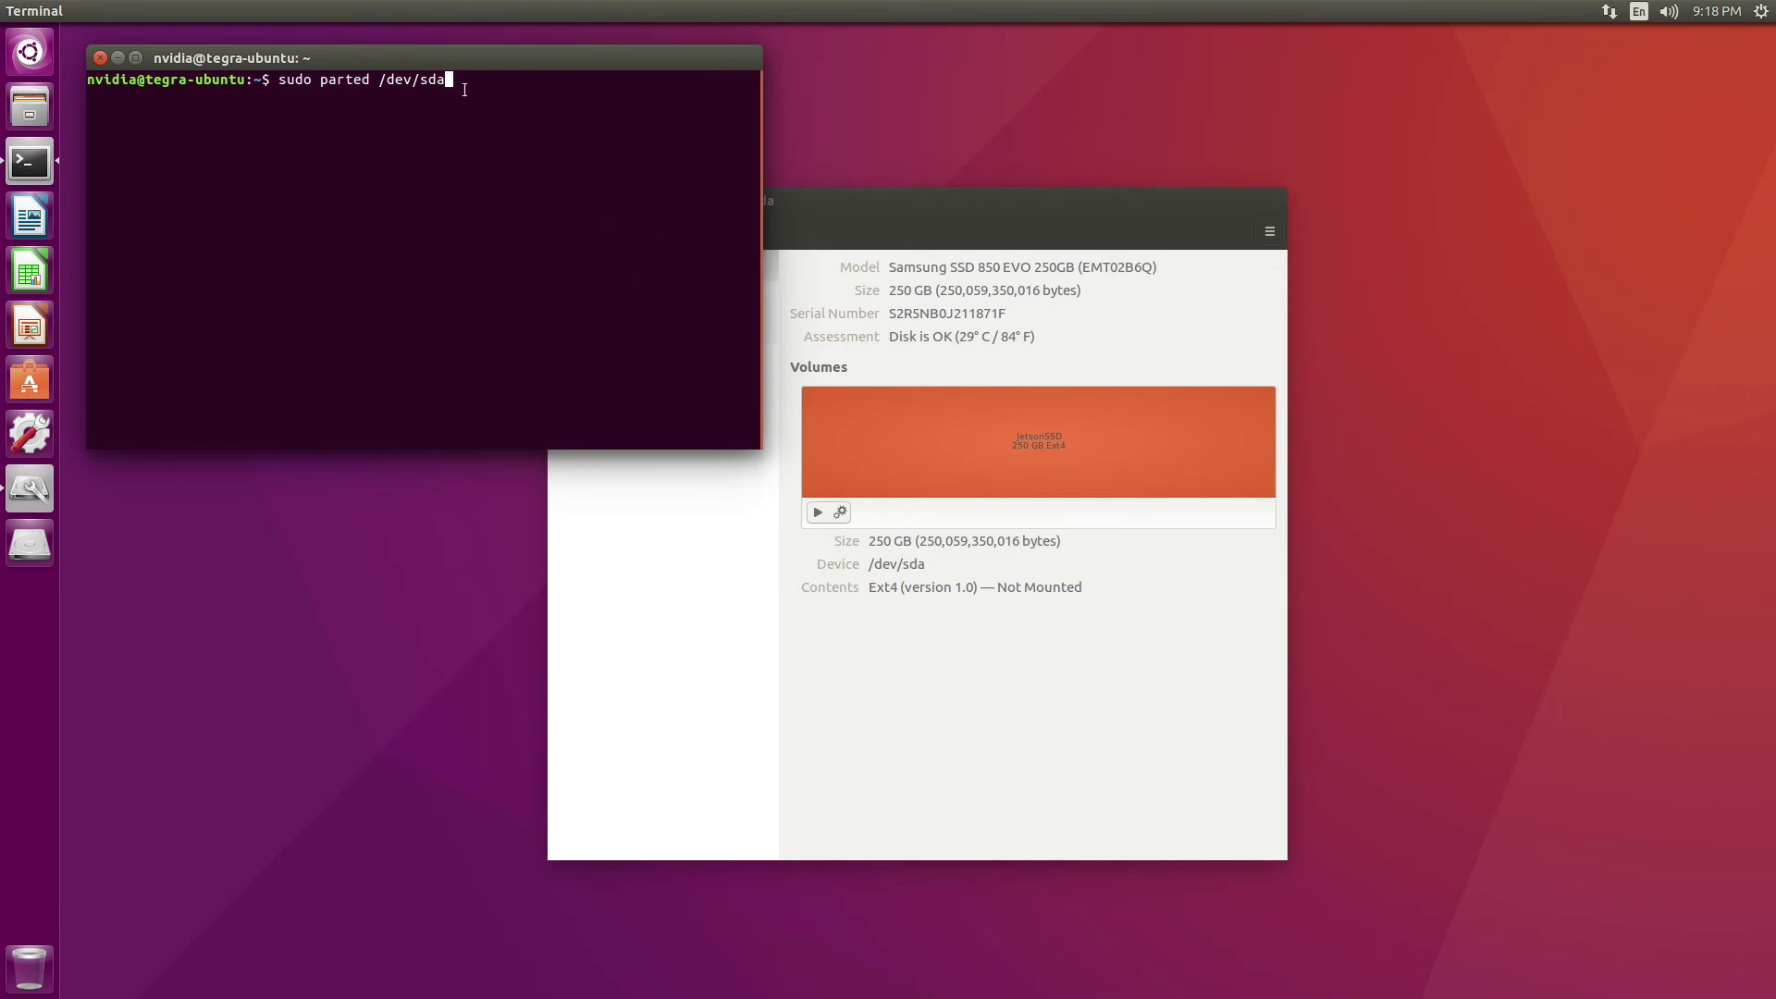
pyautogui.write('mklabel gpt')
pyautogui.press('Return')
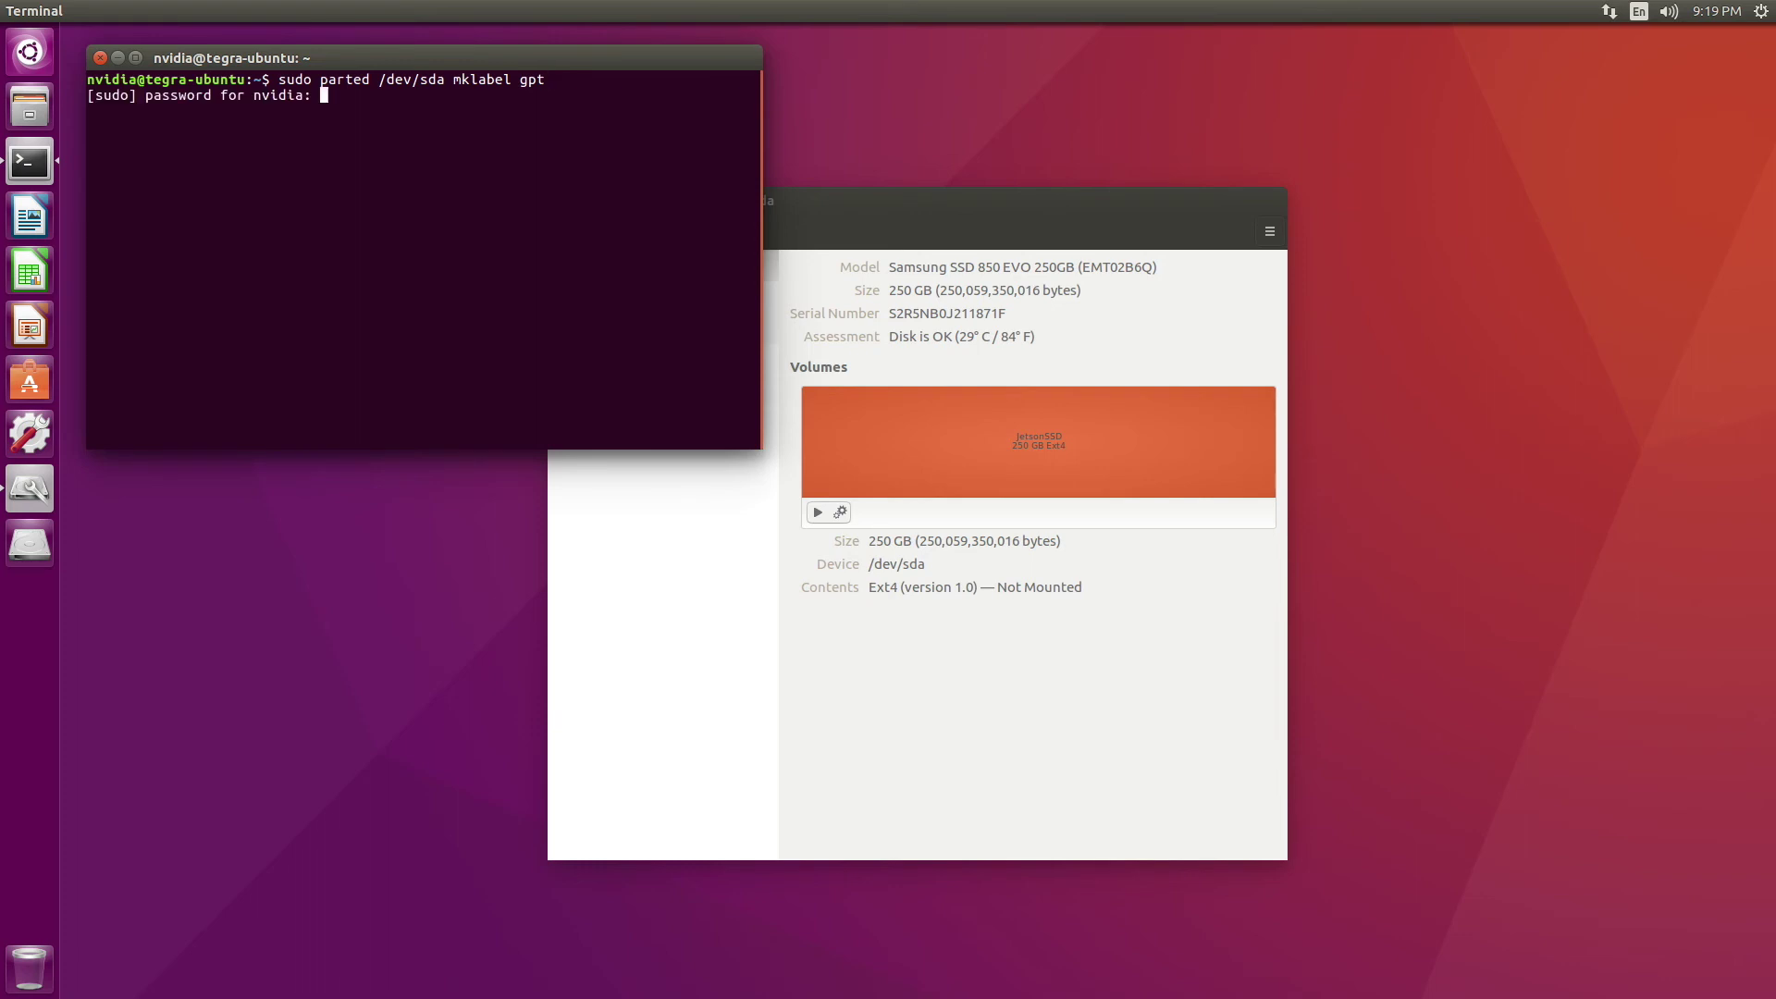
pyautogui.press('Return')
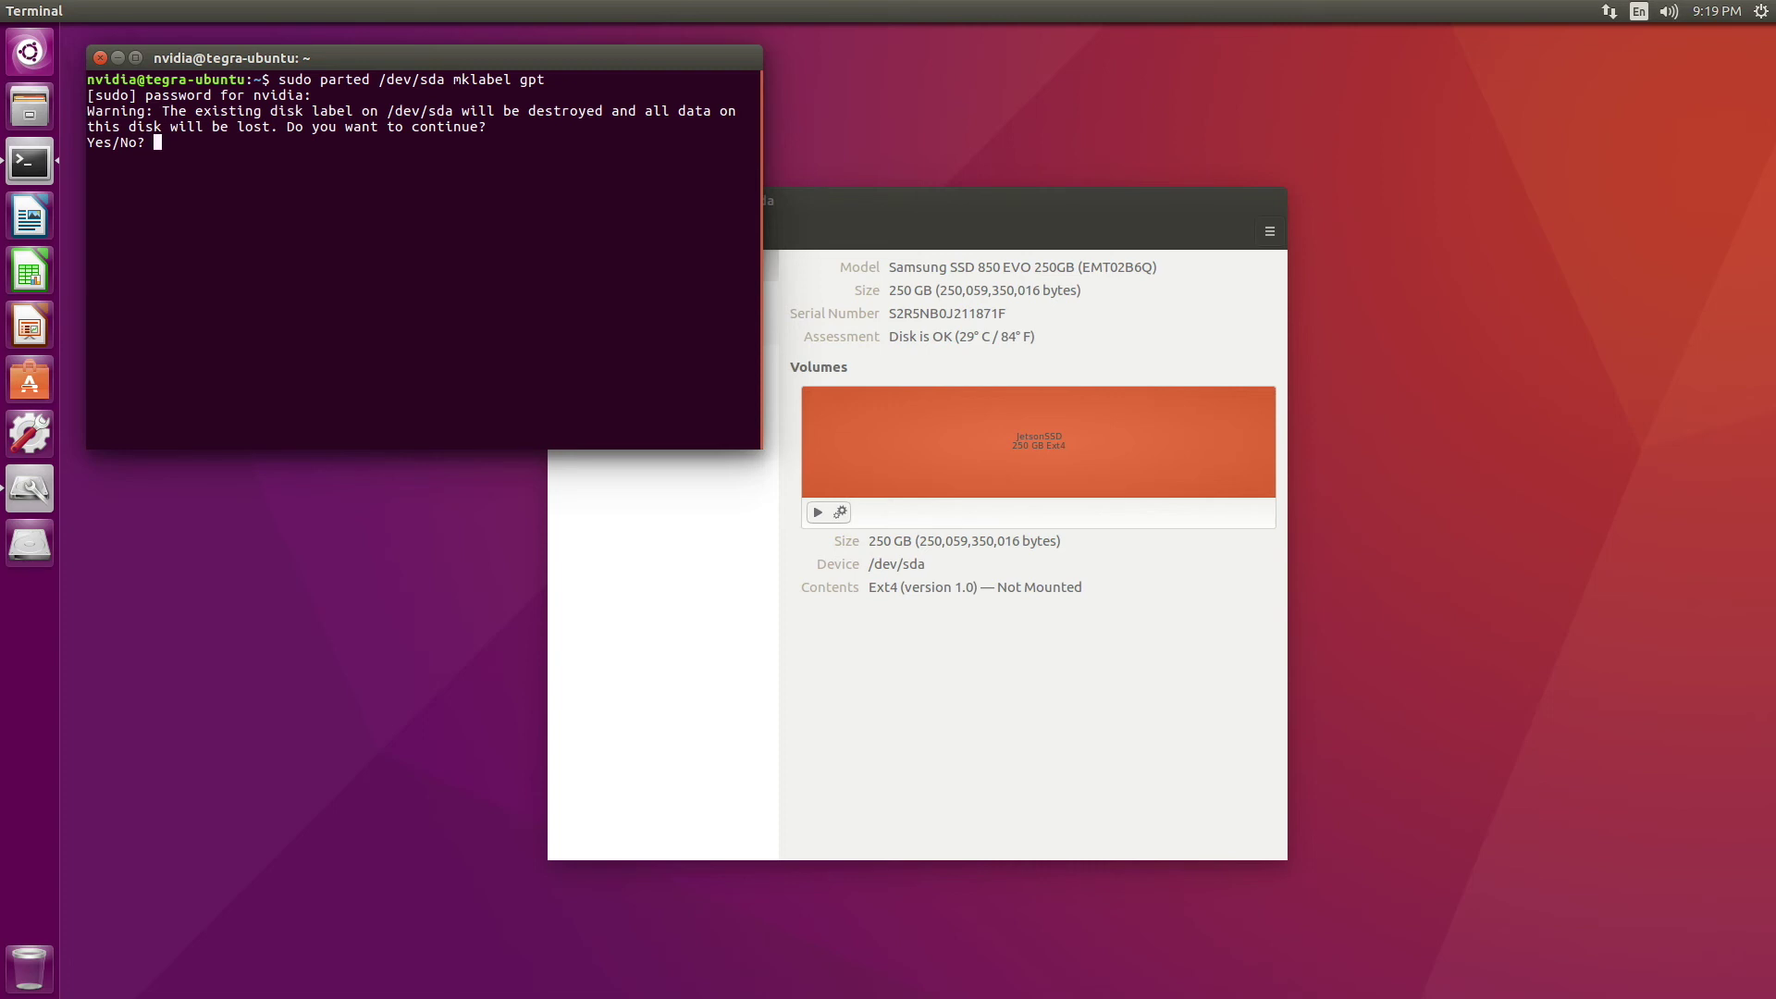
pyautogui.write('Yes')
pyautogui.press('Return')
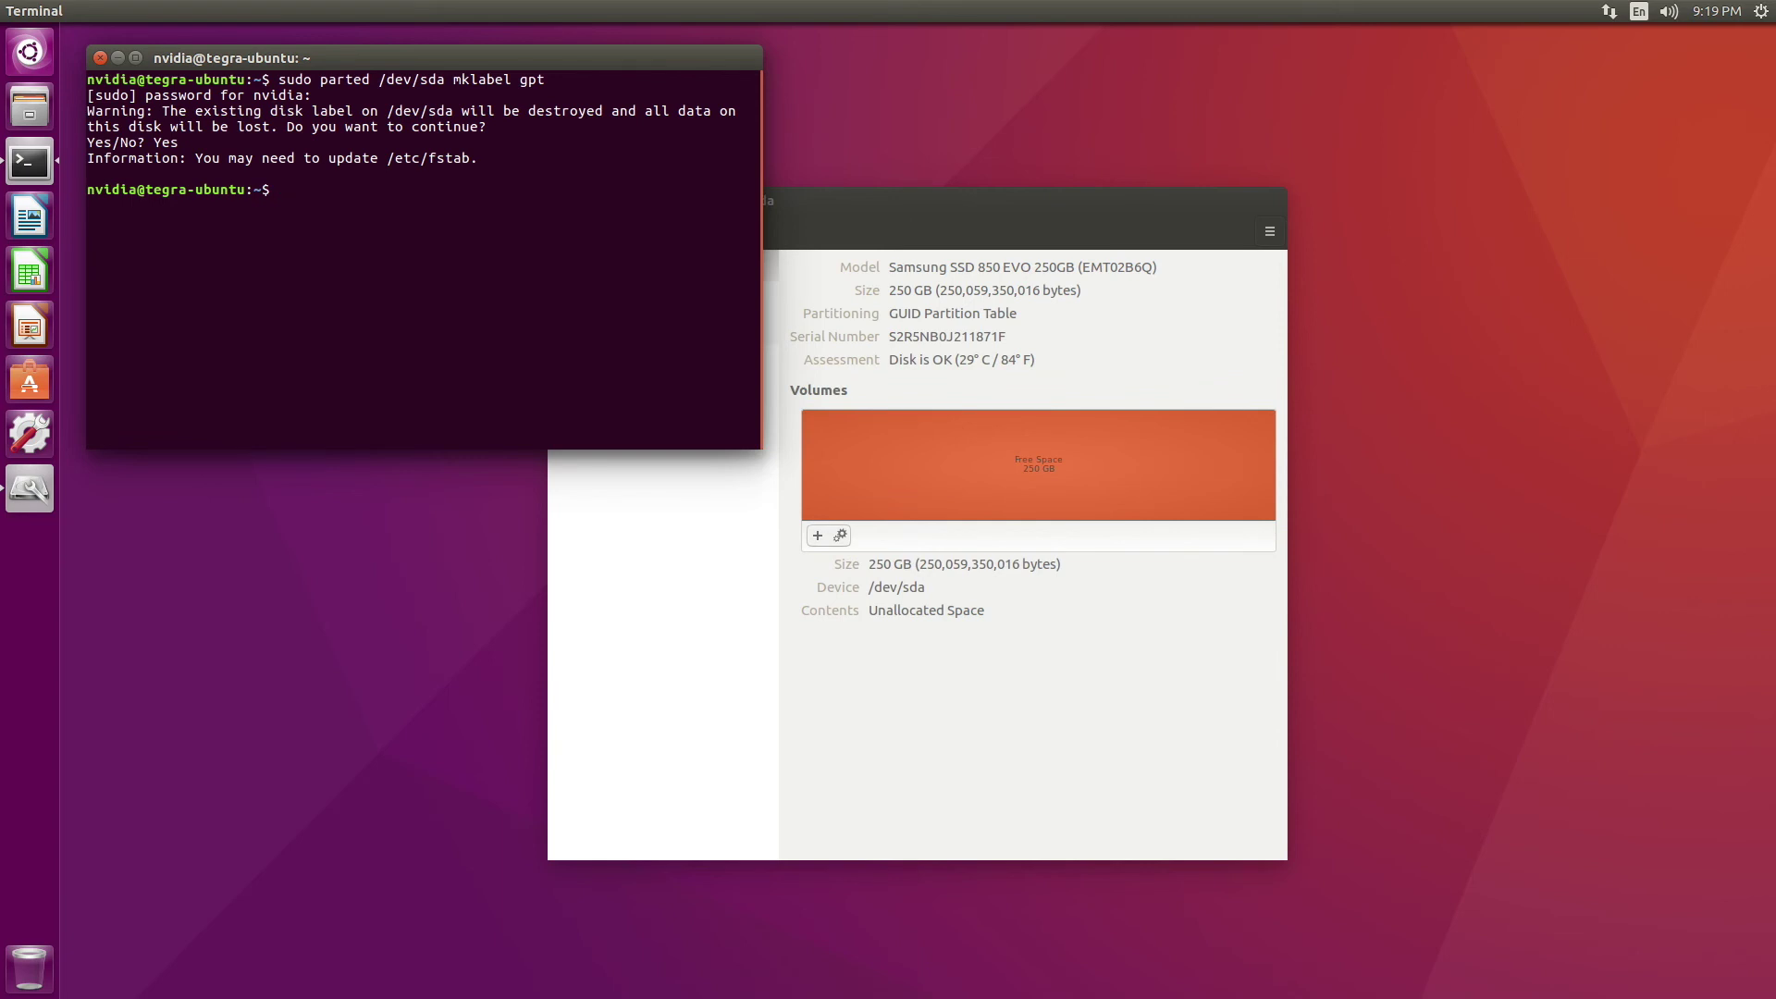
# Create a full 250 GB Ext4 partition named JetsonSSD-250 in the free space
pyautogui.moveTo(892, 202); pyautogui.dragTo(1150, 125)
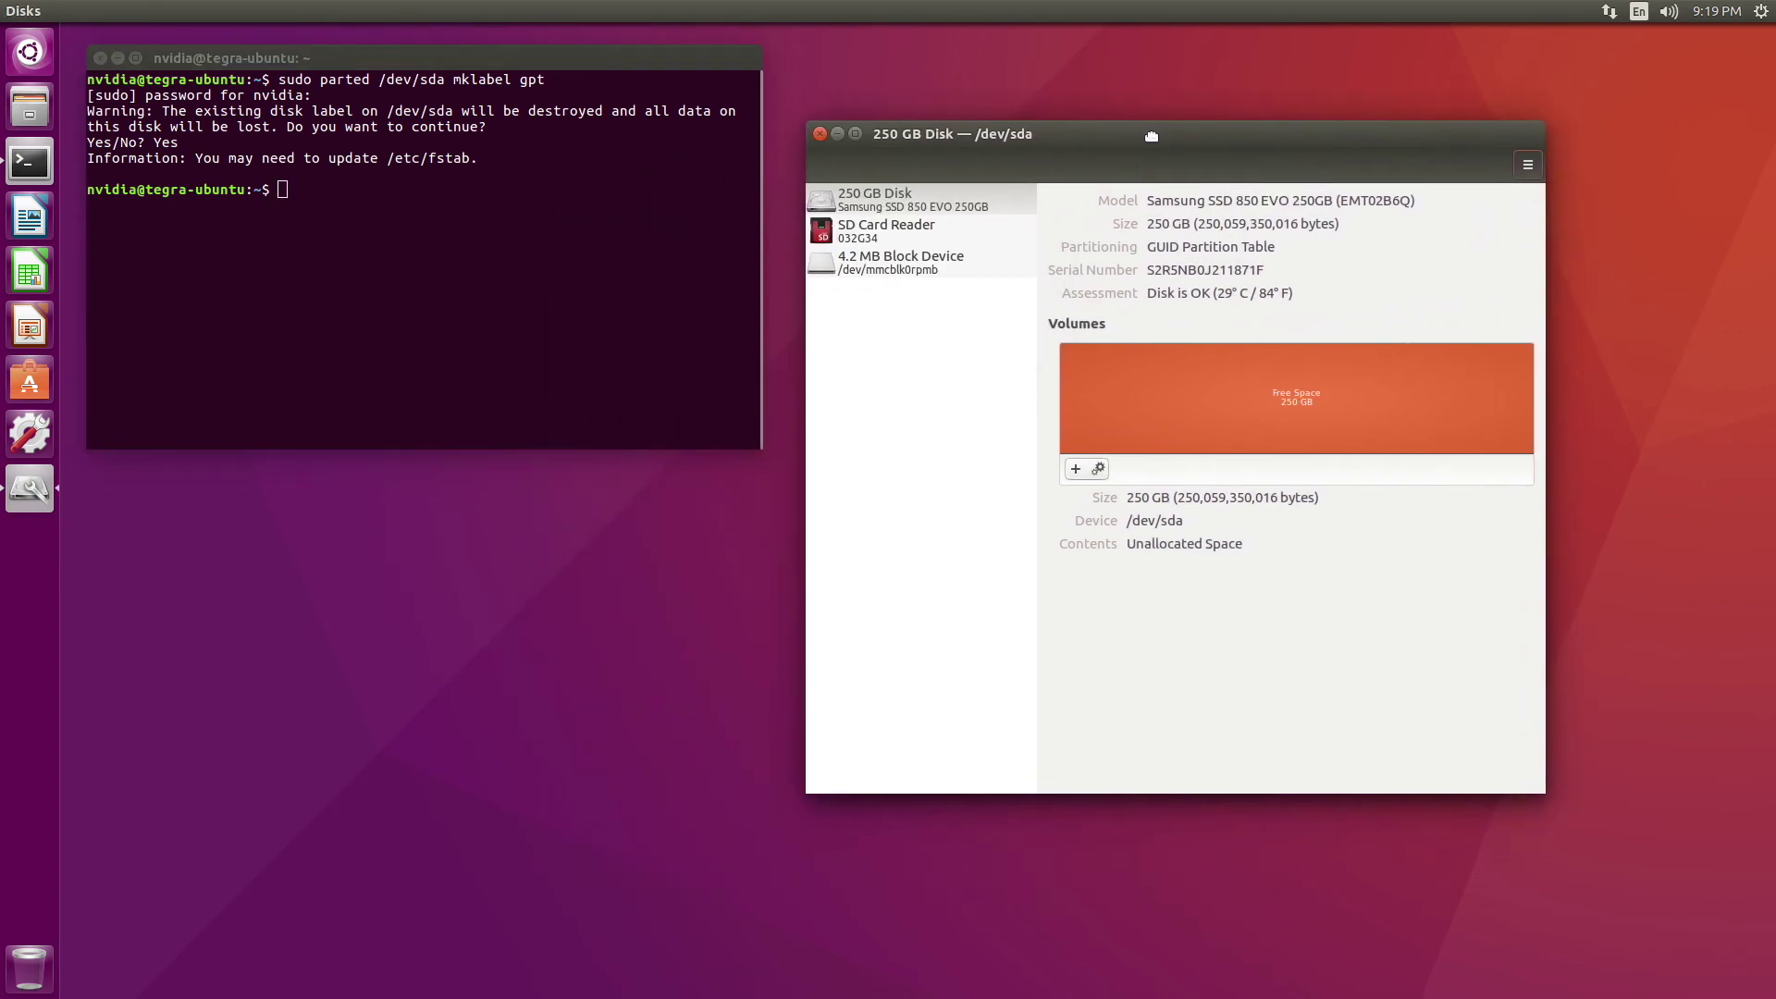
pyautogui.click(1095, 461)
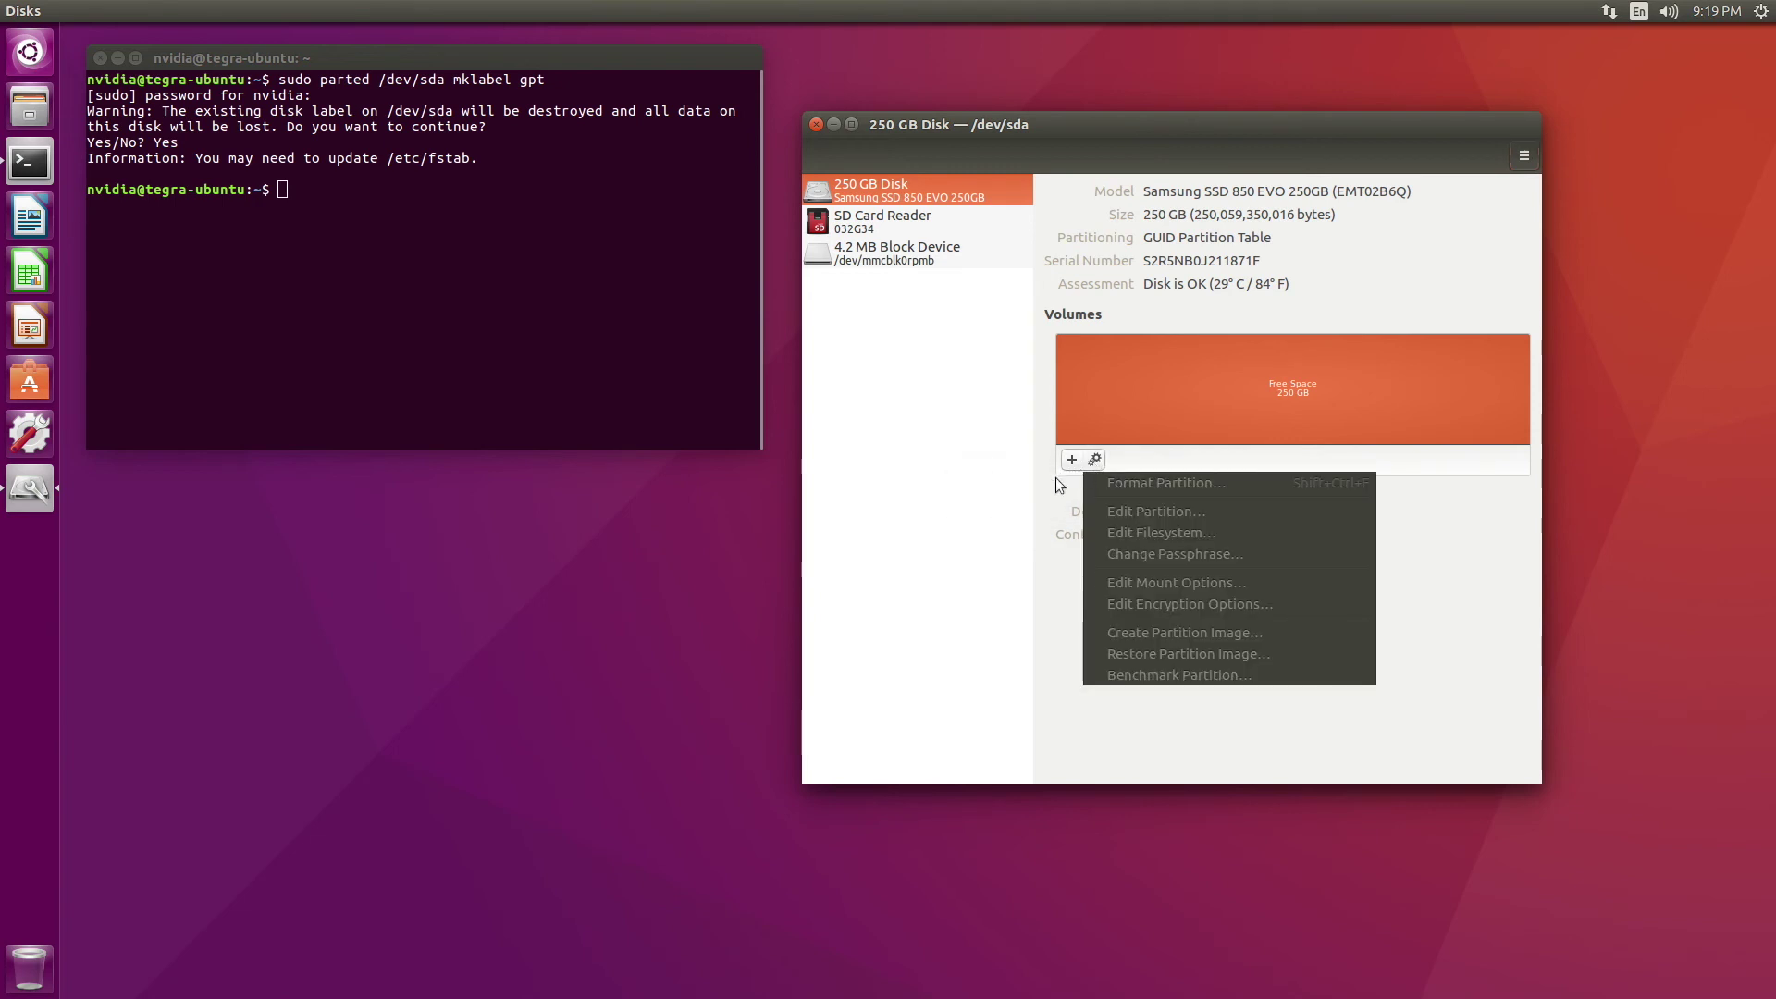
pyautogui.click(1065, 474)
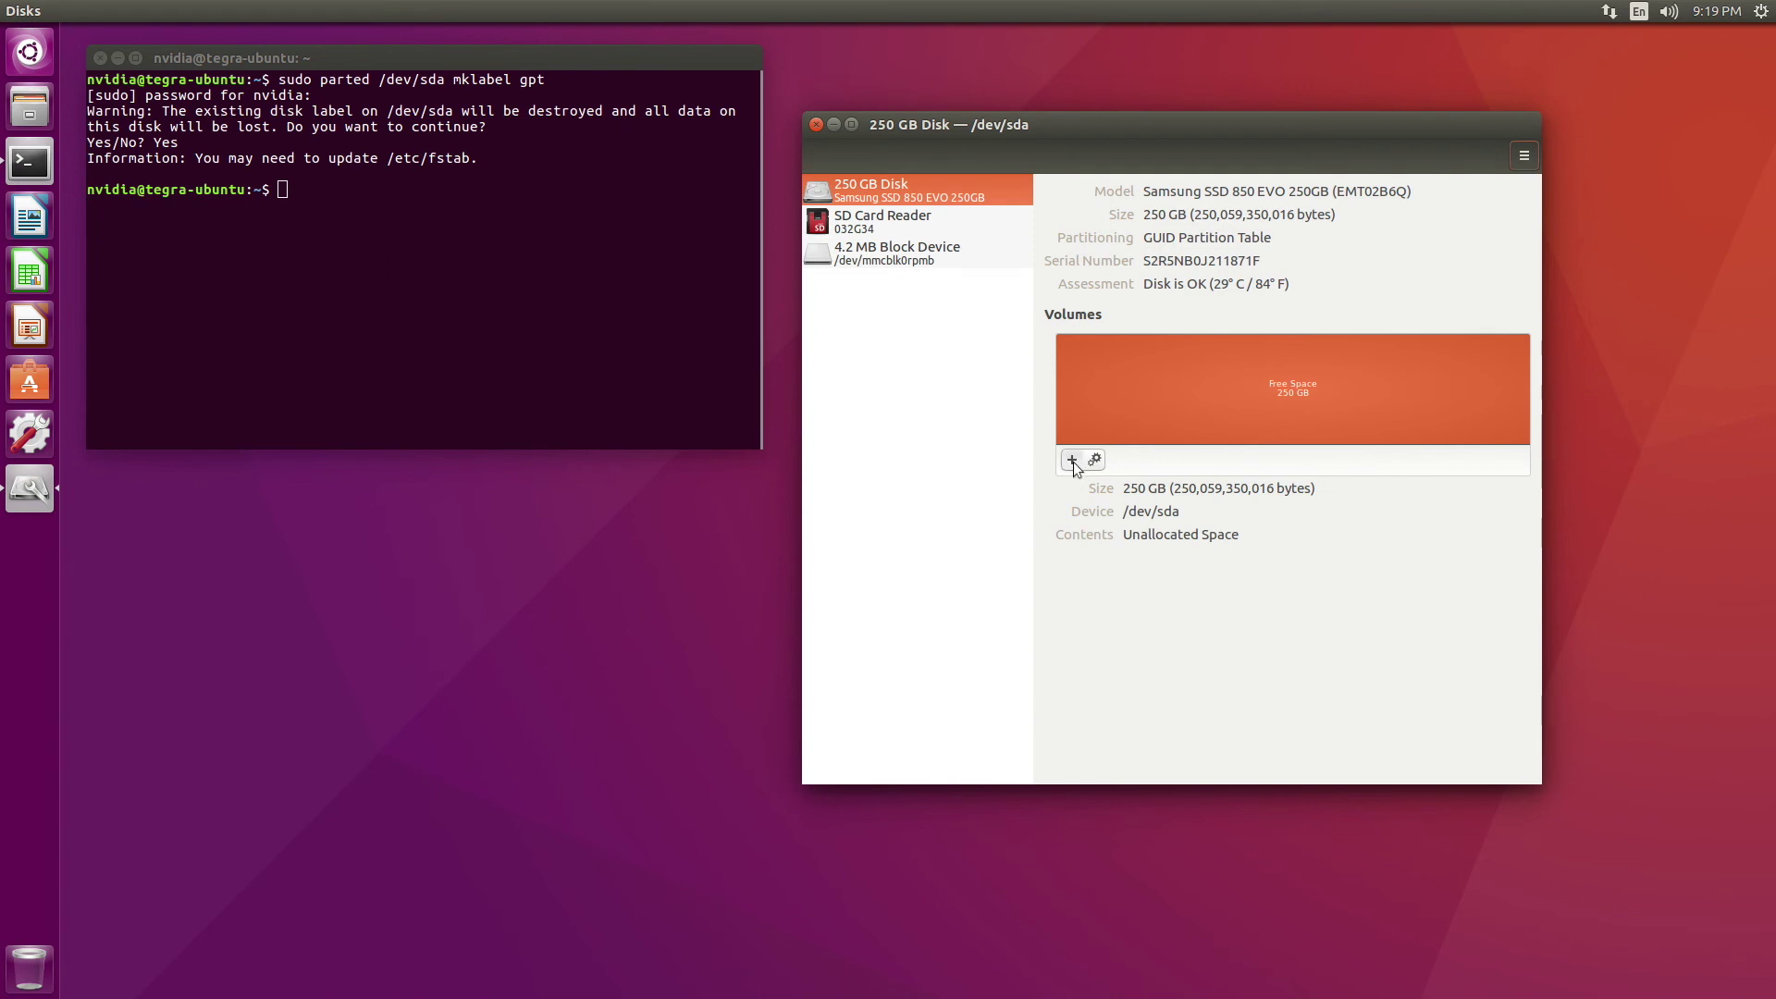
pyautogui.click(1073, 462)
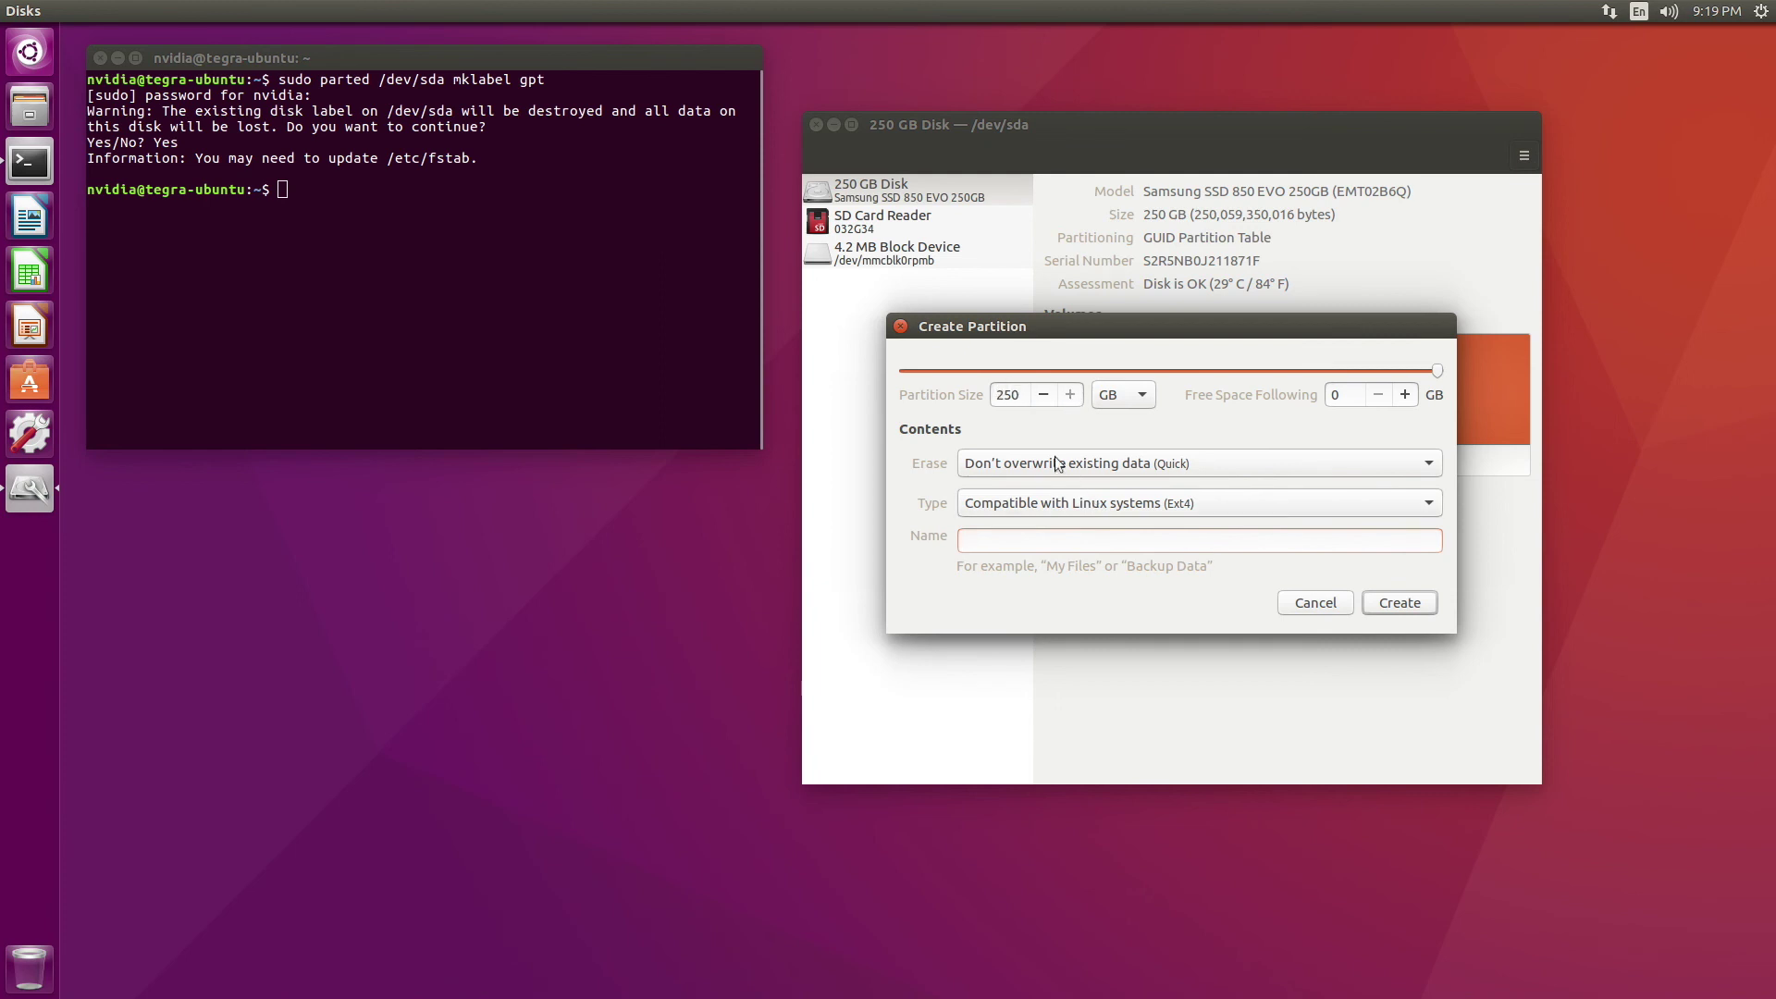
pyautogui.write('JetsonSSD-250')
pyautogui.click(1398, 604)
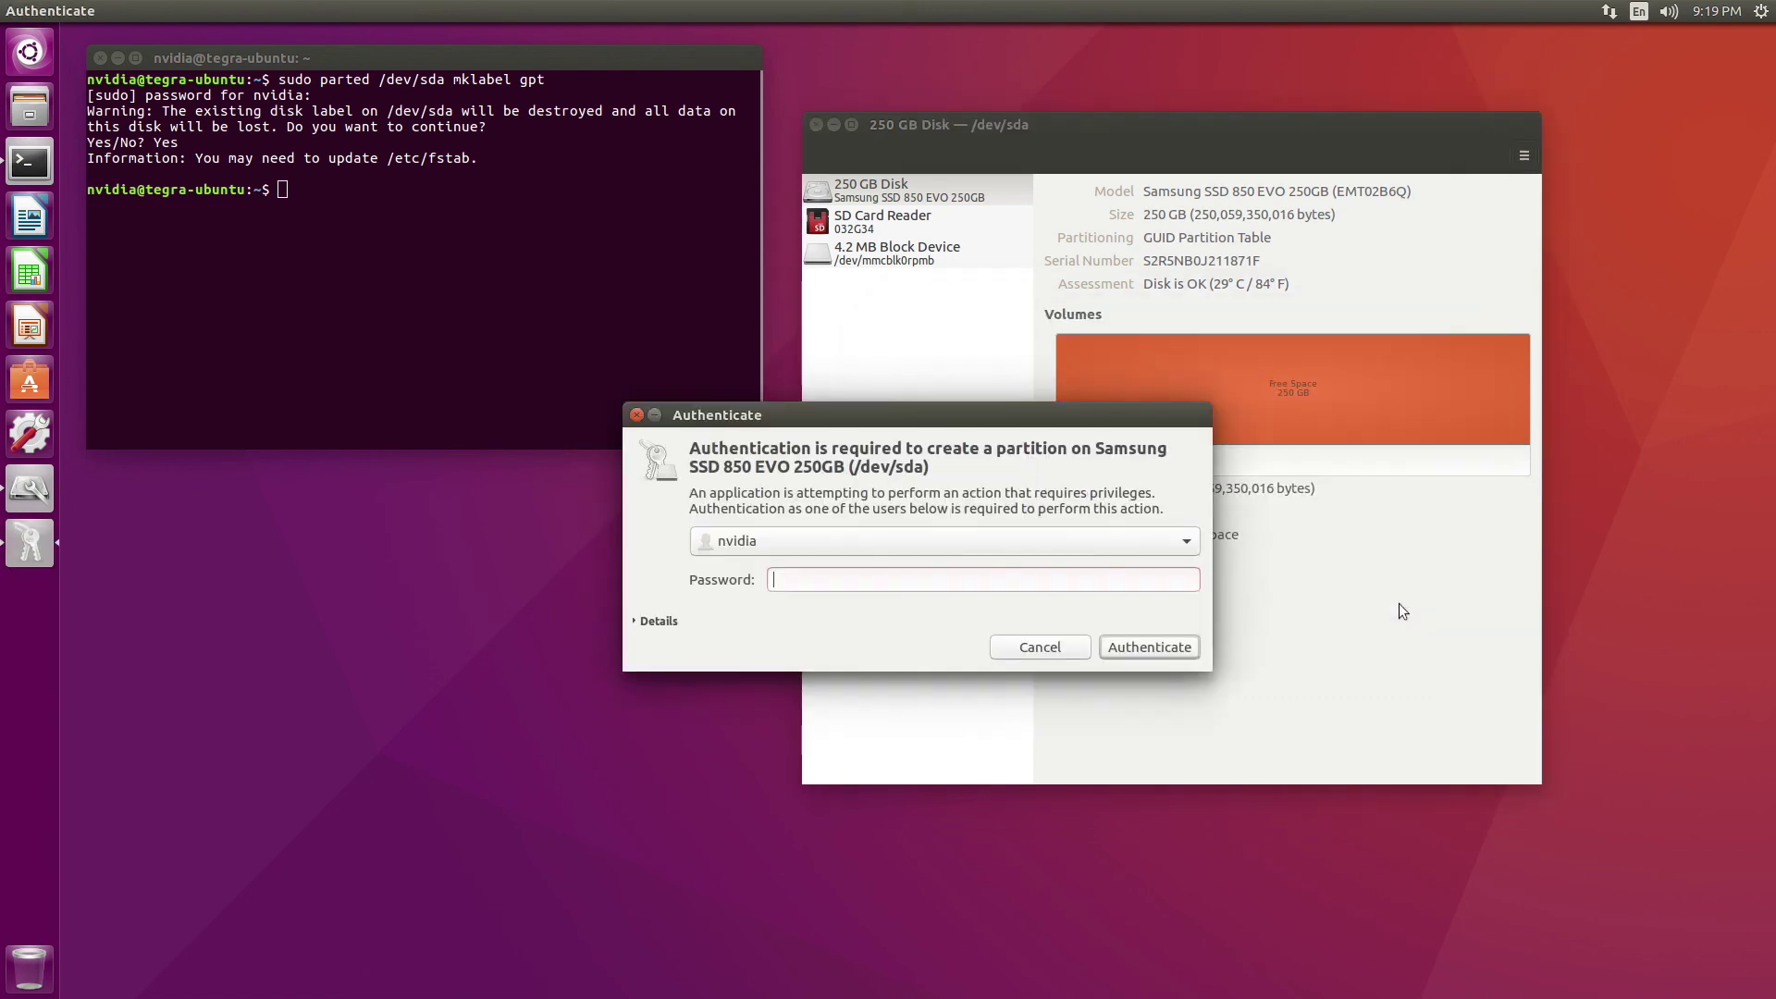
# Authorize creating the JetsonSSD-250 partition with the account password
pyautogui.write('nvidia')
pyautogui.click(1119, 649)
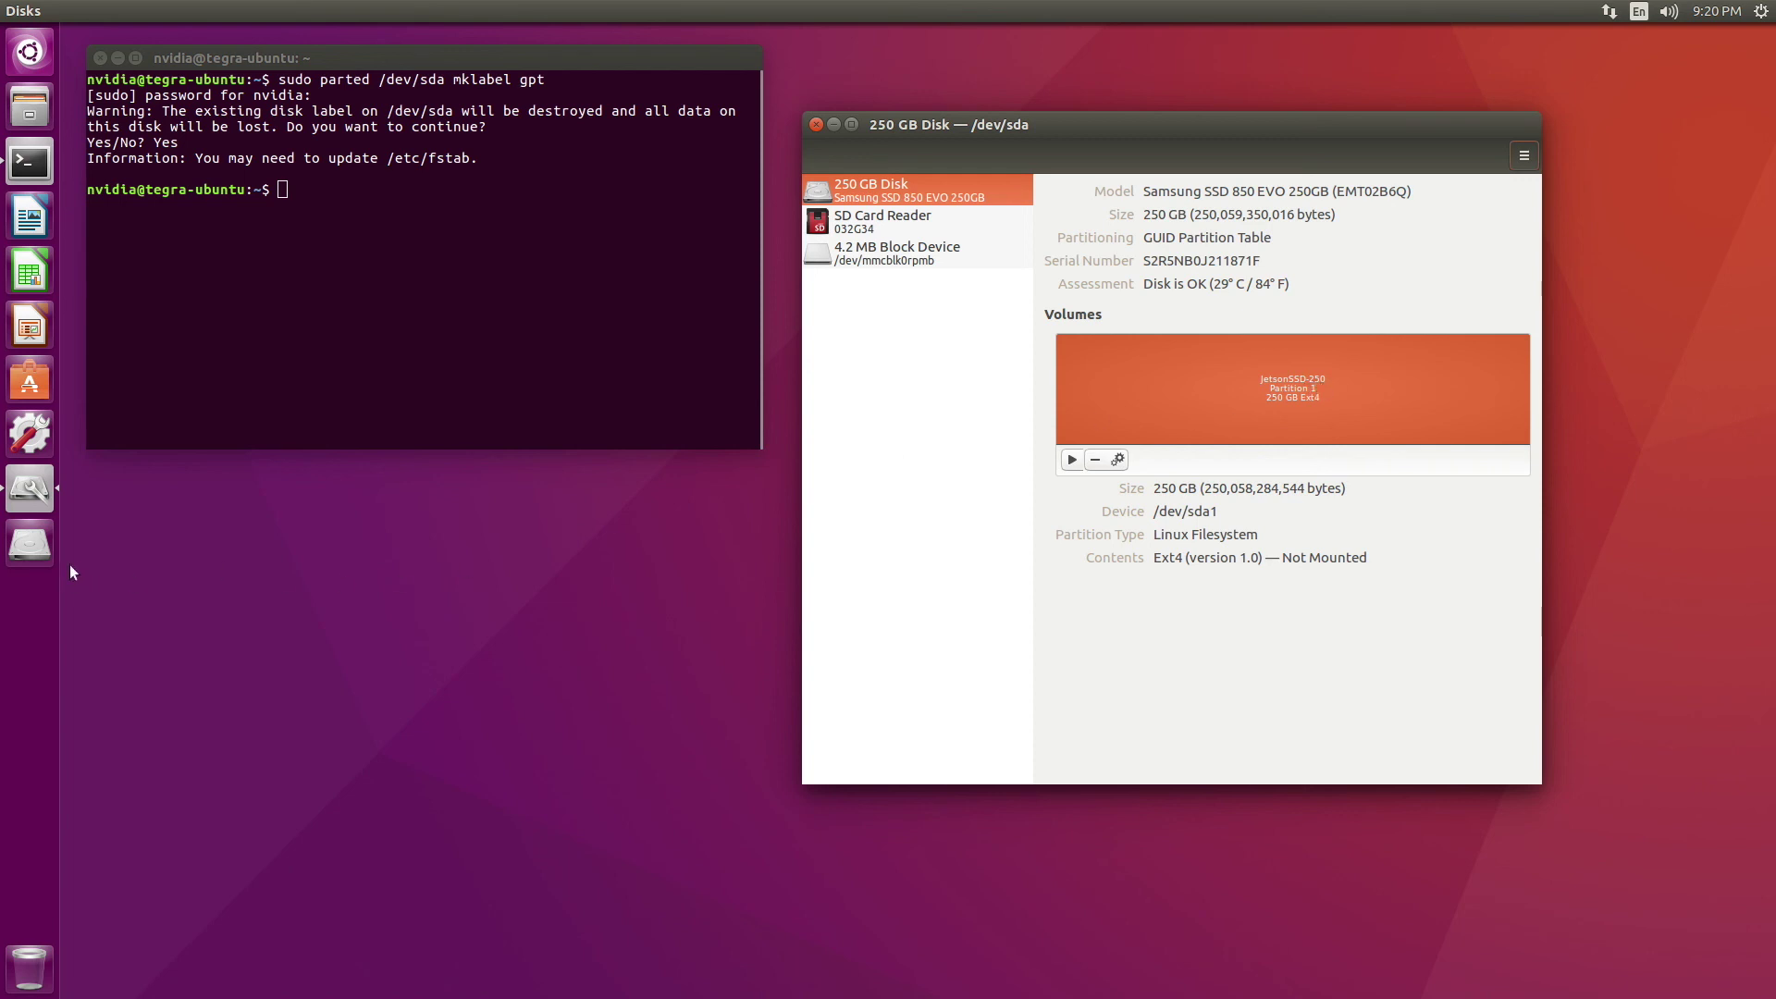
# Mount JetsonSSD-250 from the launcher and view its Properties in Files
pyautogui.click(42, 556)
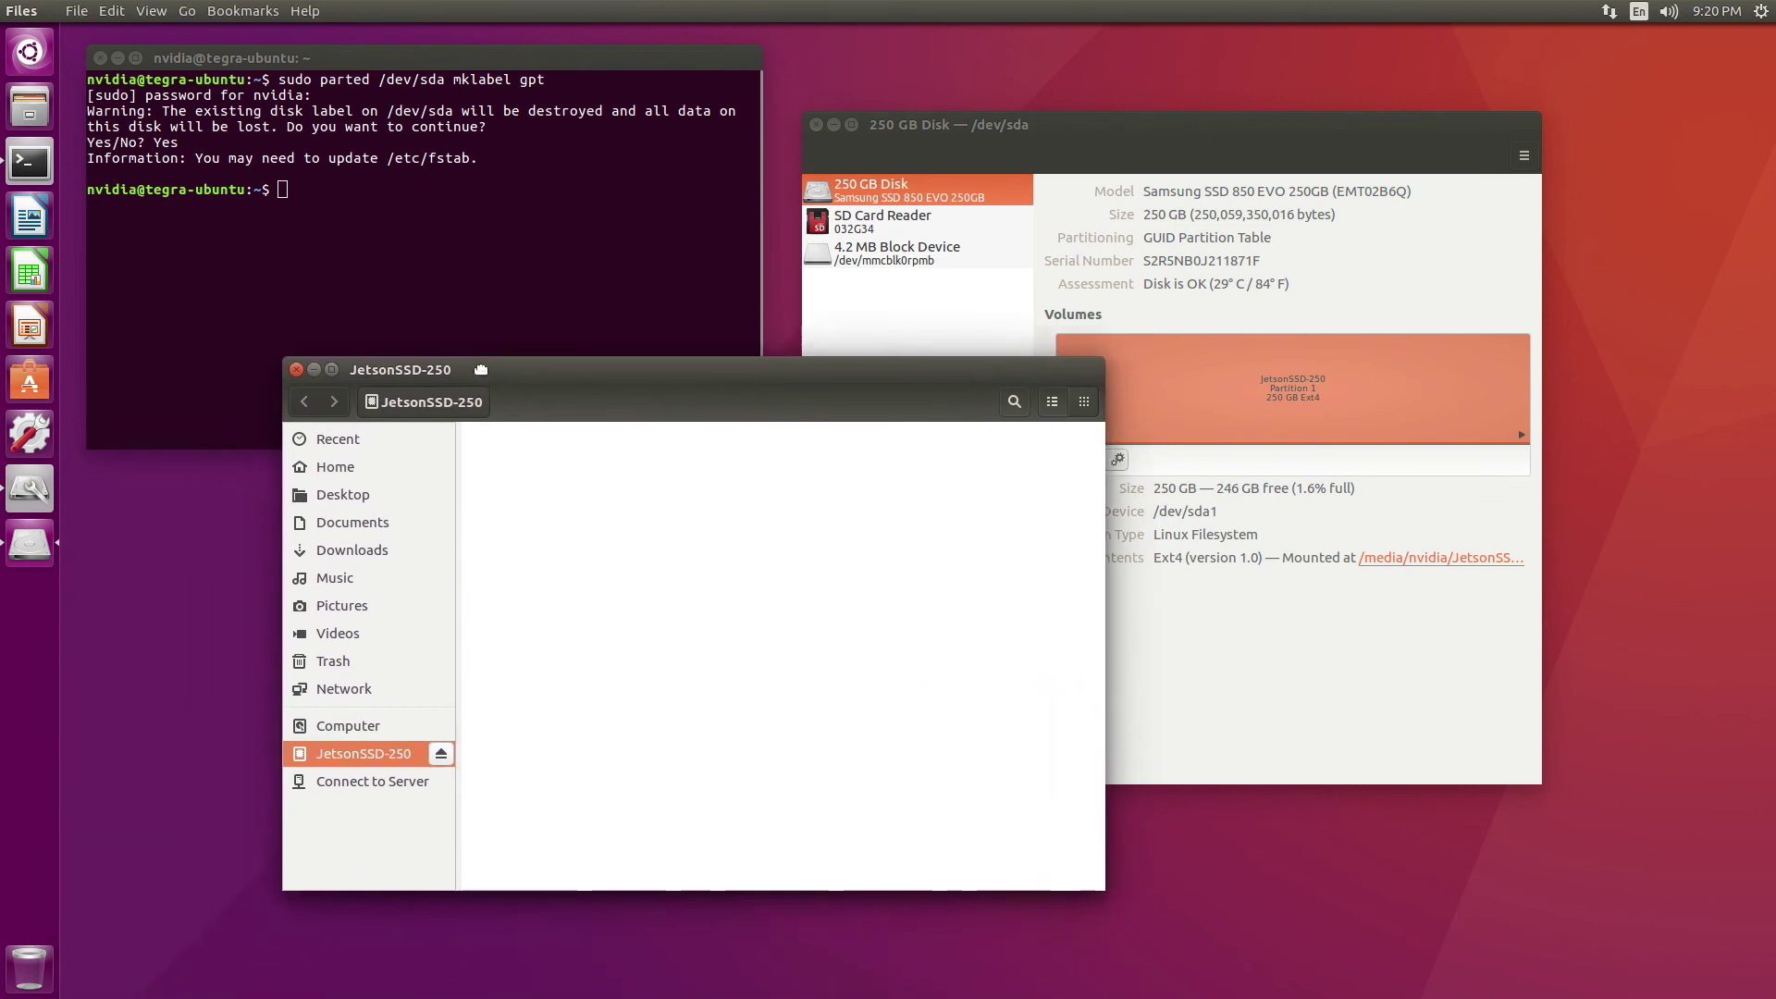
pyautogui.rightClick(349, 734)
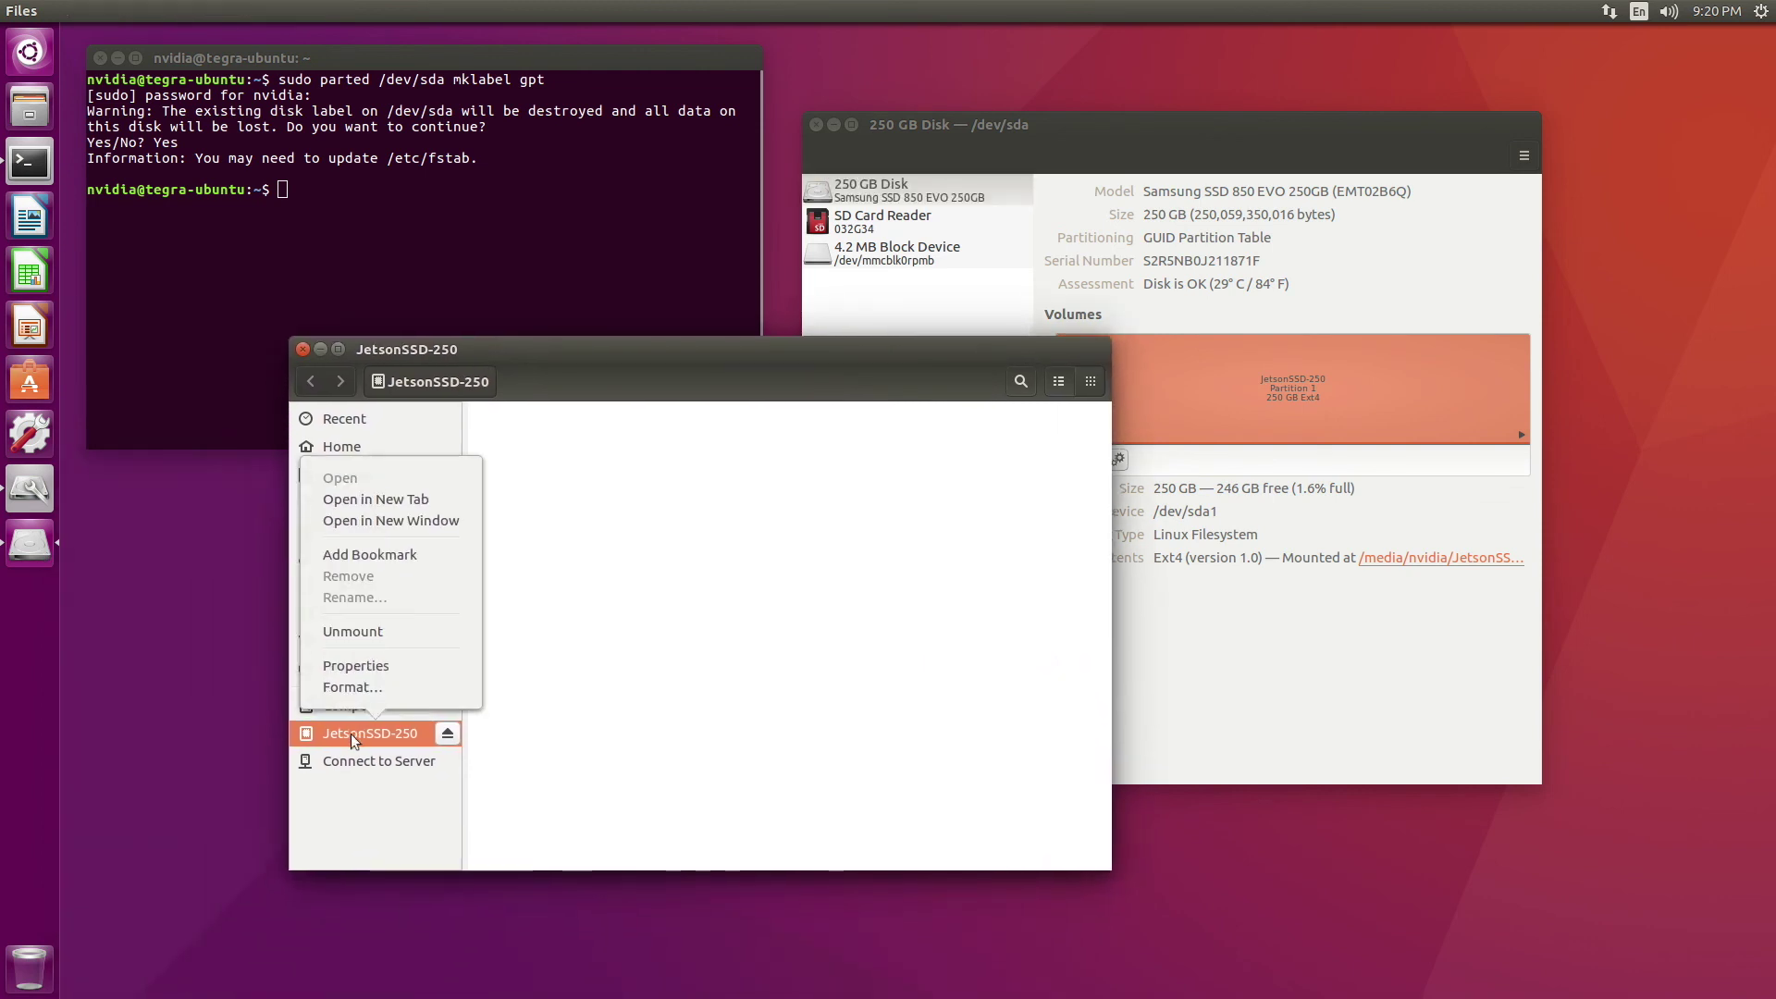
pyautogui.click(363, 668)
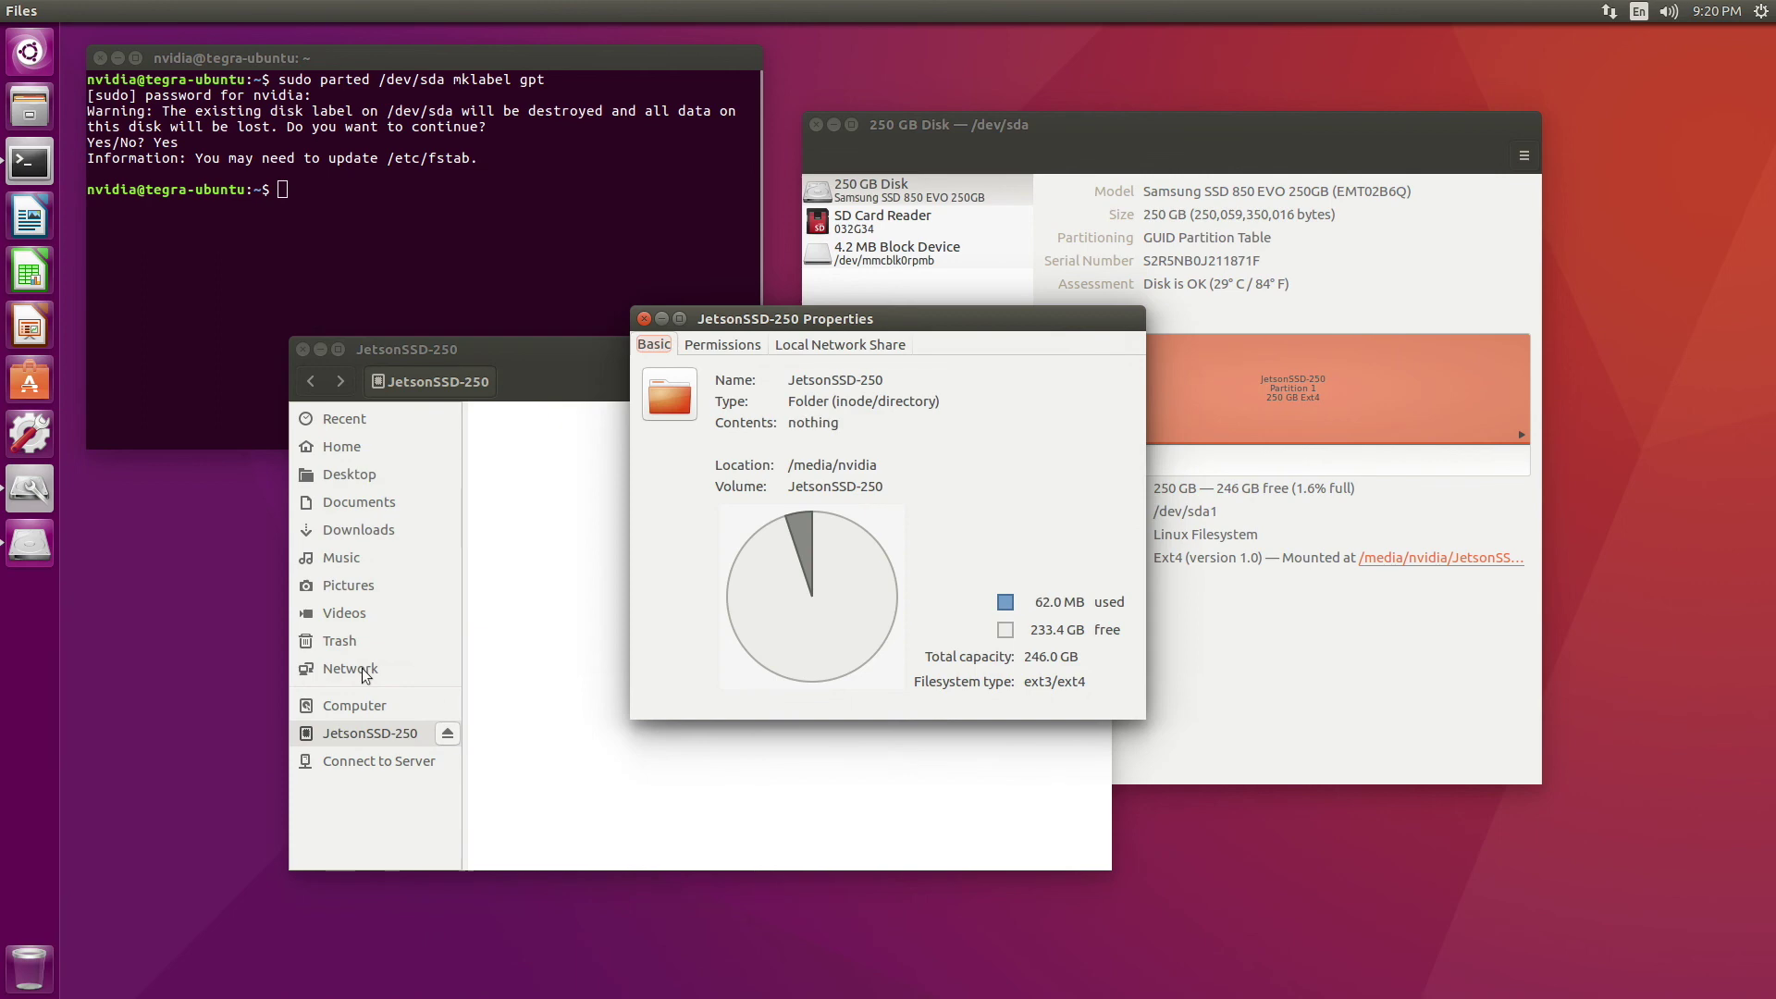